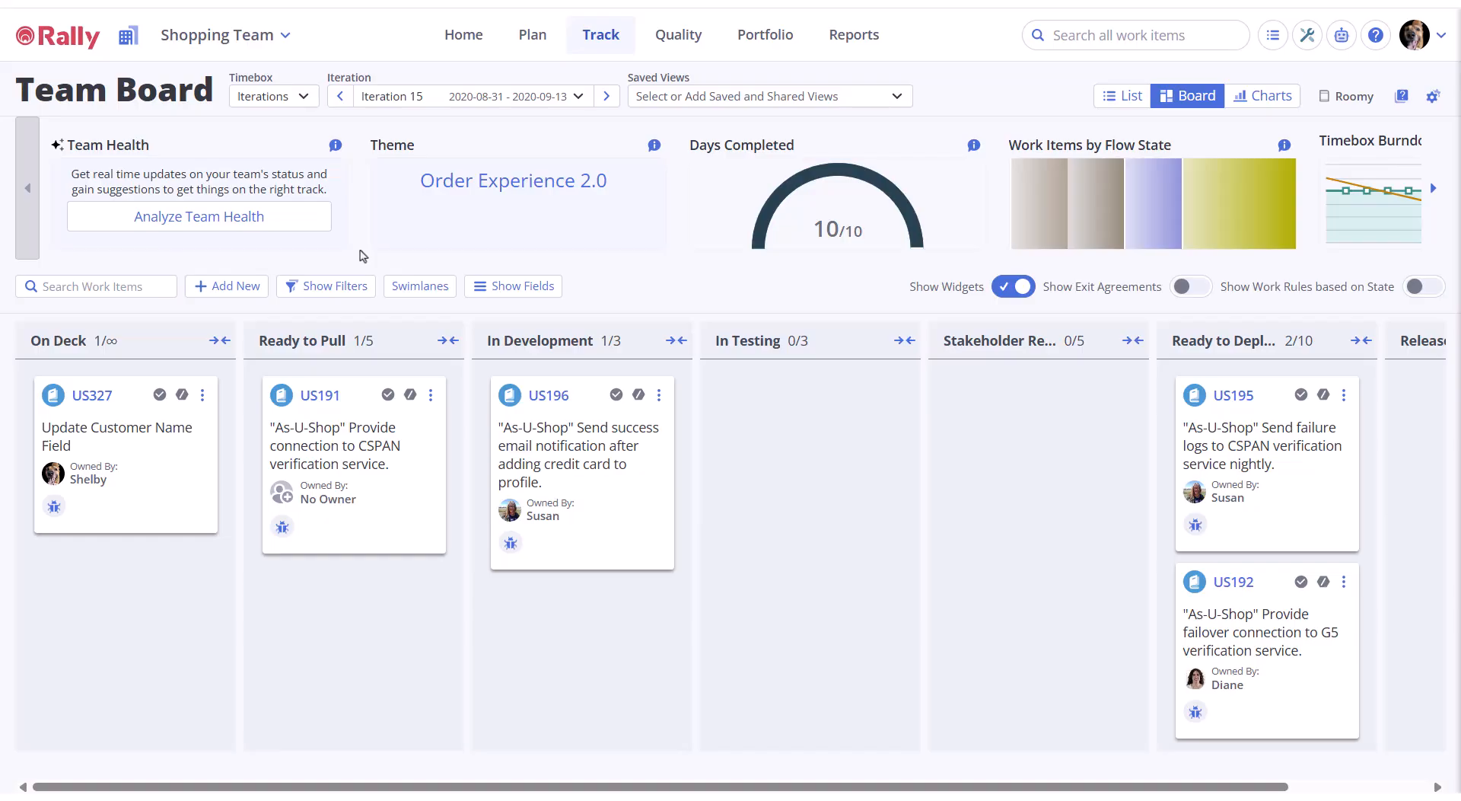
# Look at the available projects and the Team Board's flow state settings, leaving both unchanged.
pyautogui.click(285, 35)
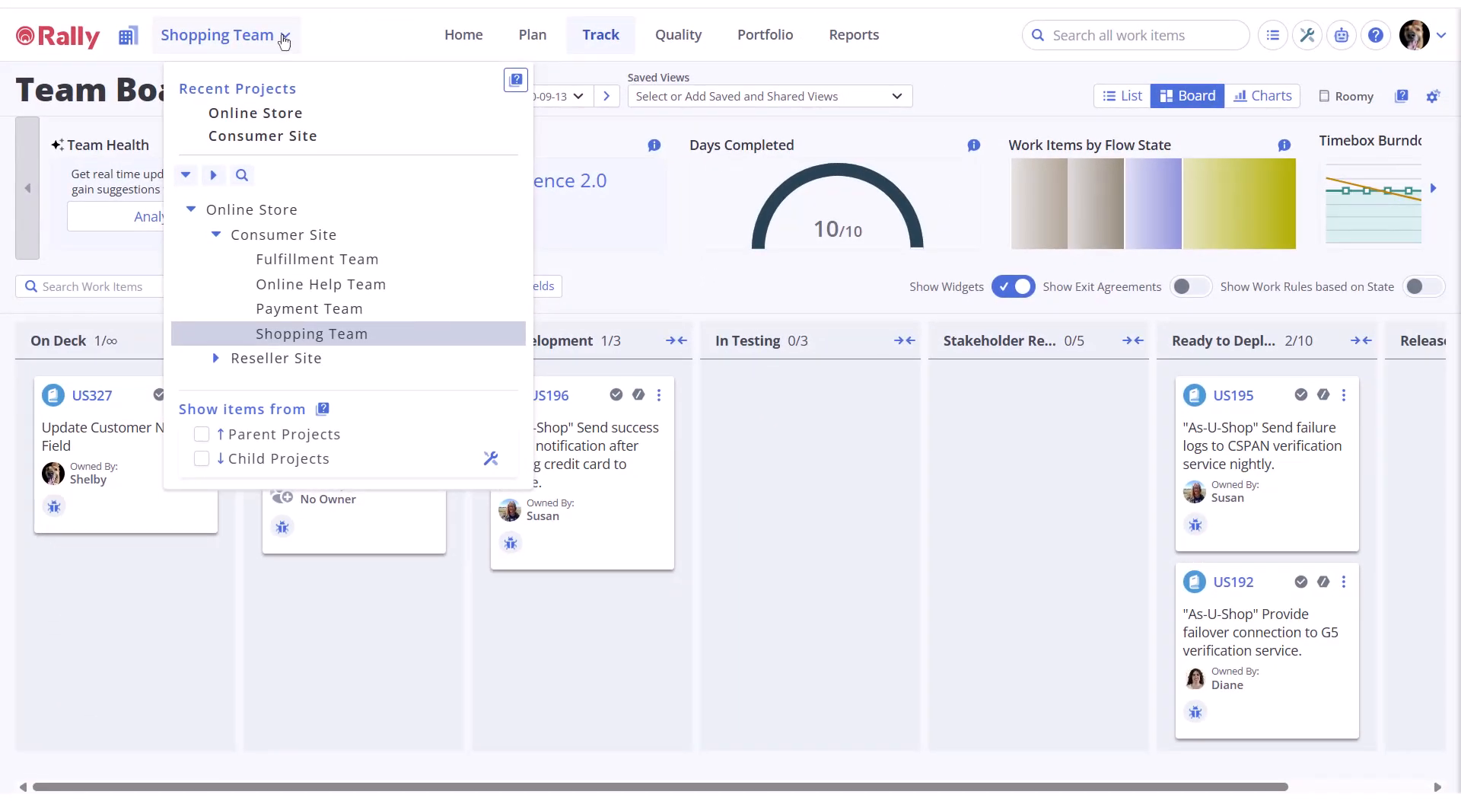
pyautogui.click(284, 39)
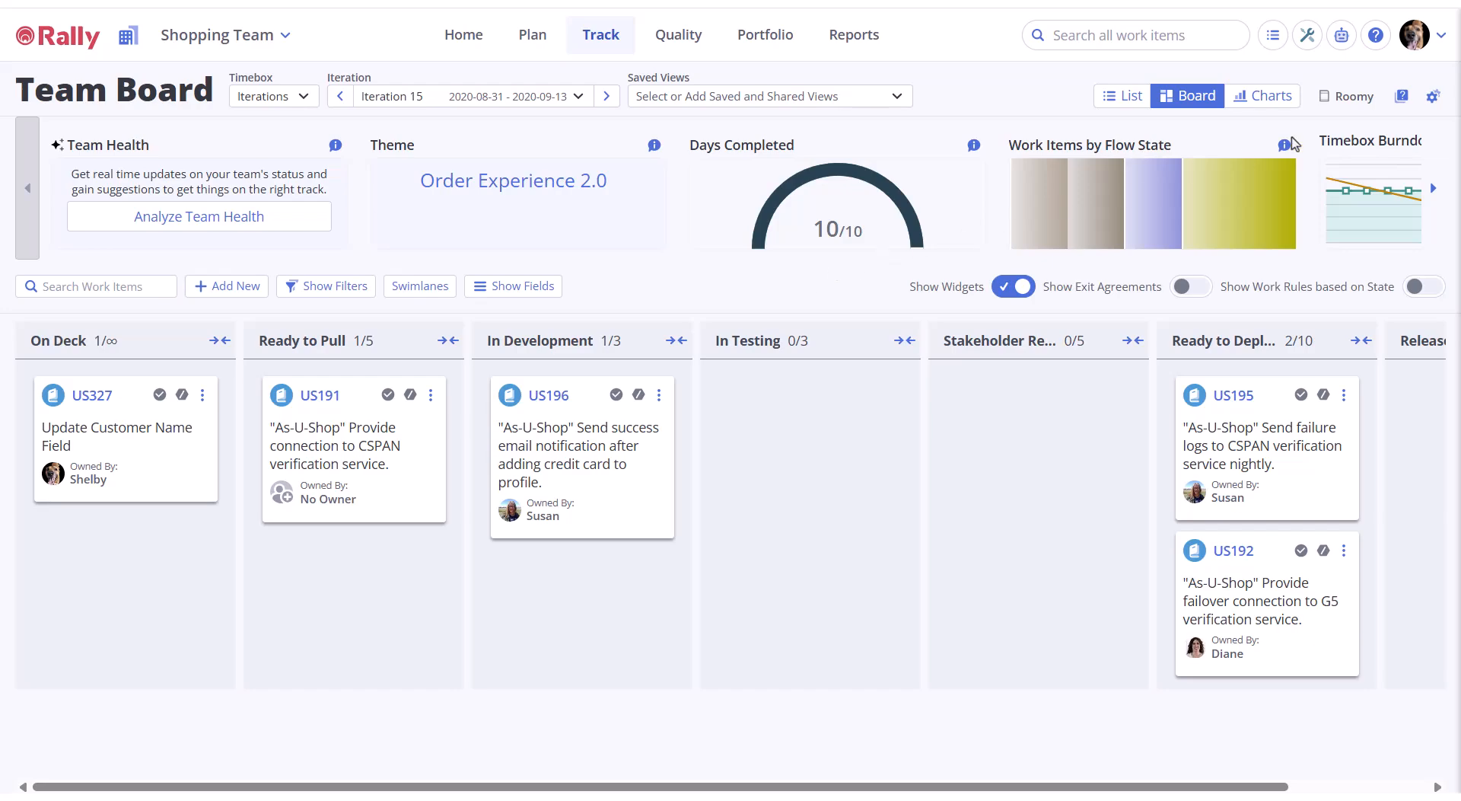
pyautogui.click(1433, 97)
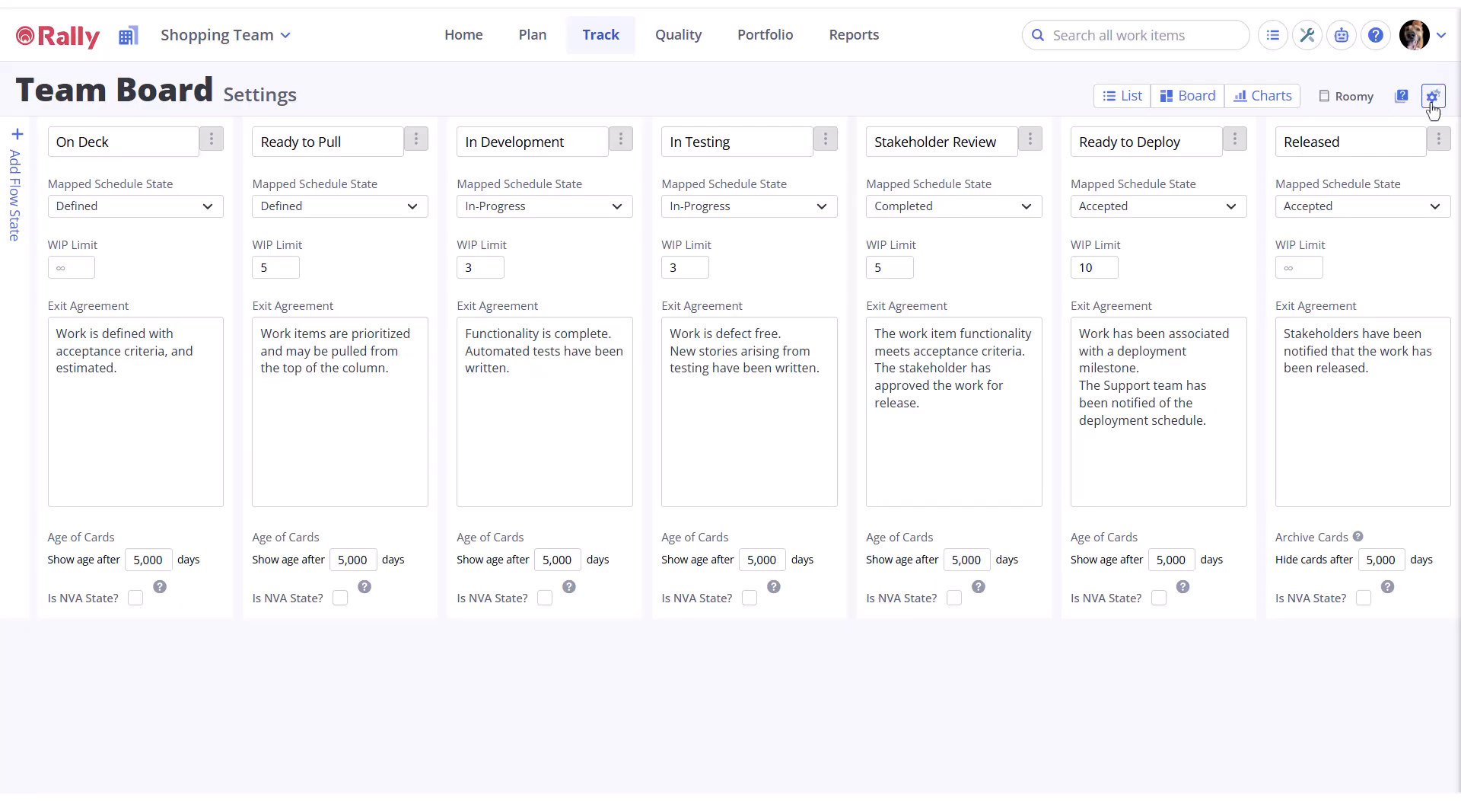
pyautogui.click(1433, 97)
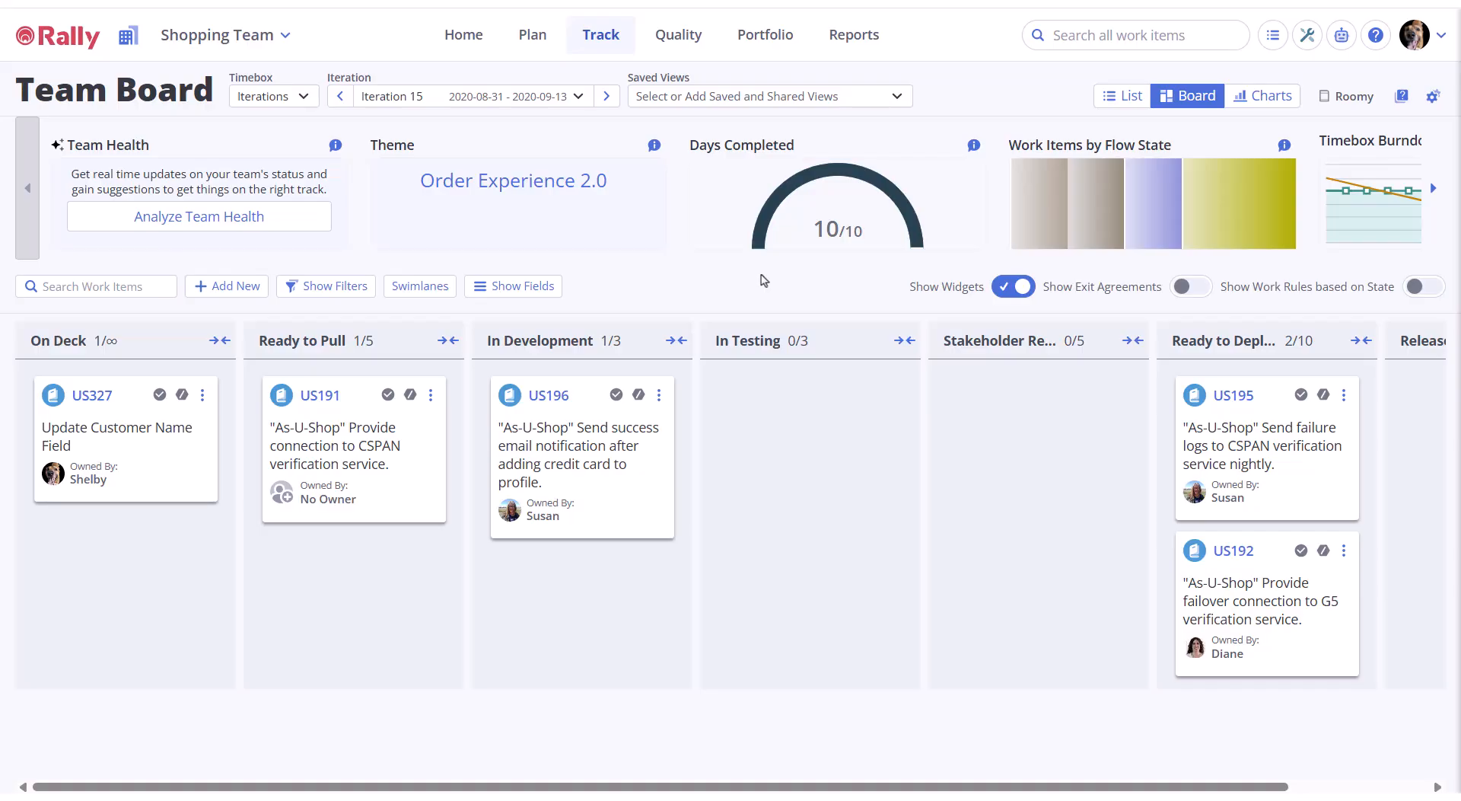
# View the board by Releases and by Milestones, and return the timebox to Iterations.
pyautogui.click(303, 101)
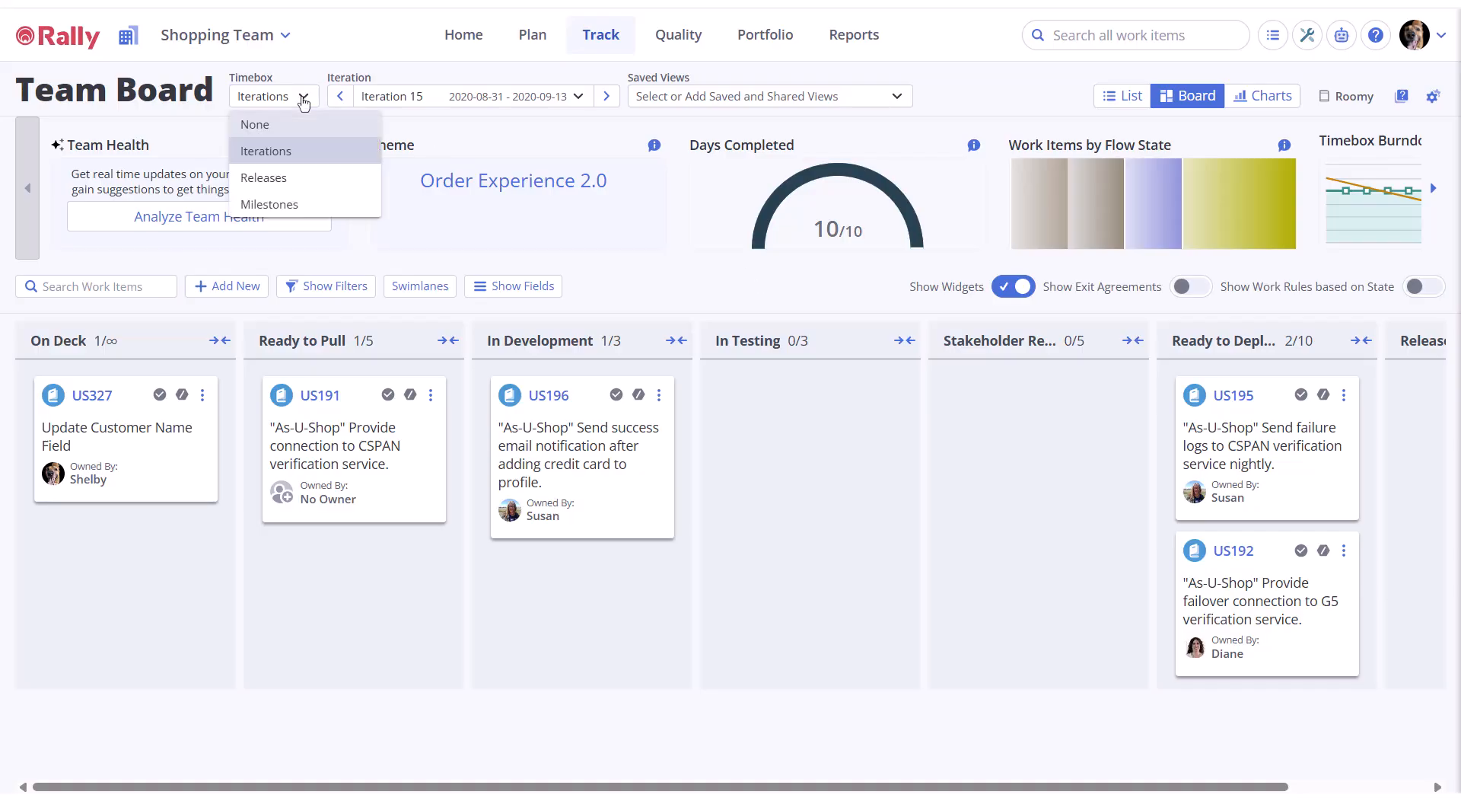
pyautogui.click(299, 179)
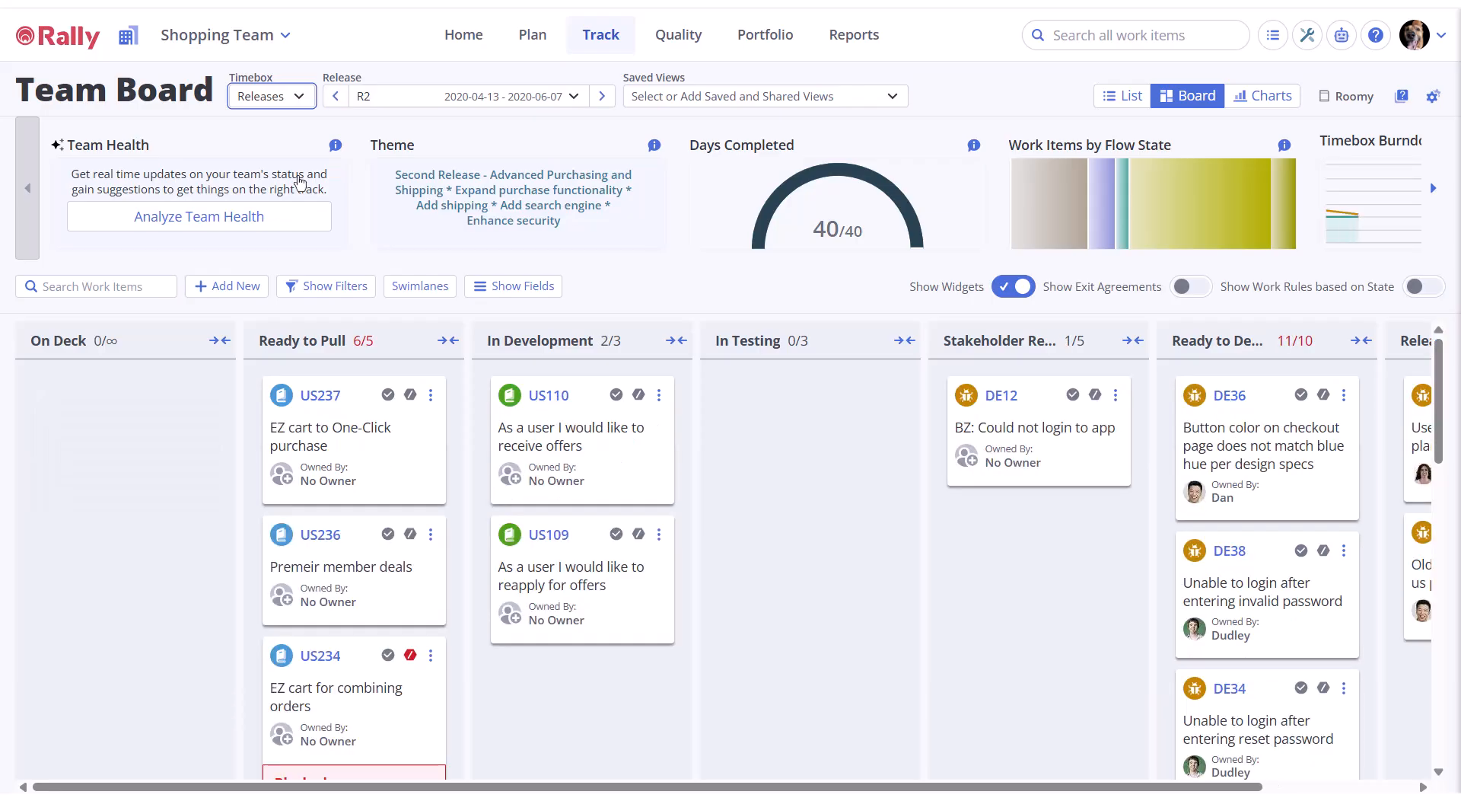
pyautogui.click(303, 99)
pyautogui.click(303, 205)
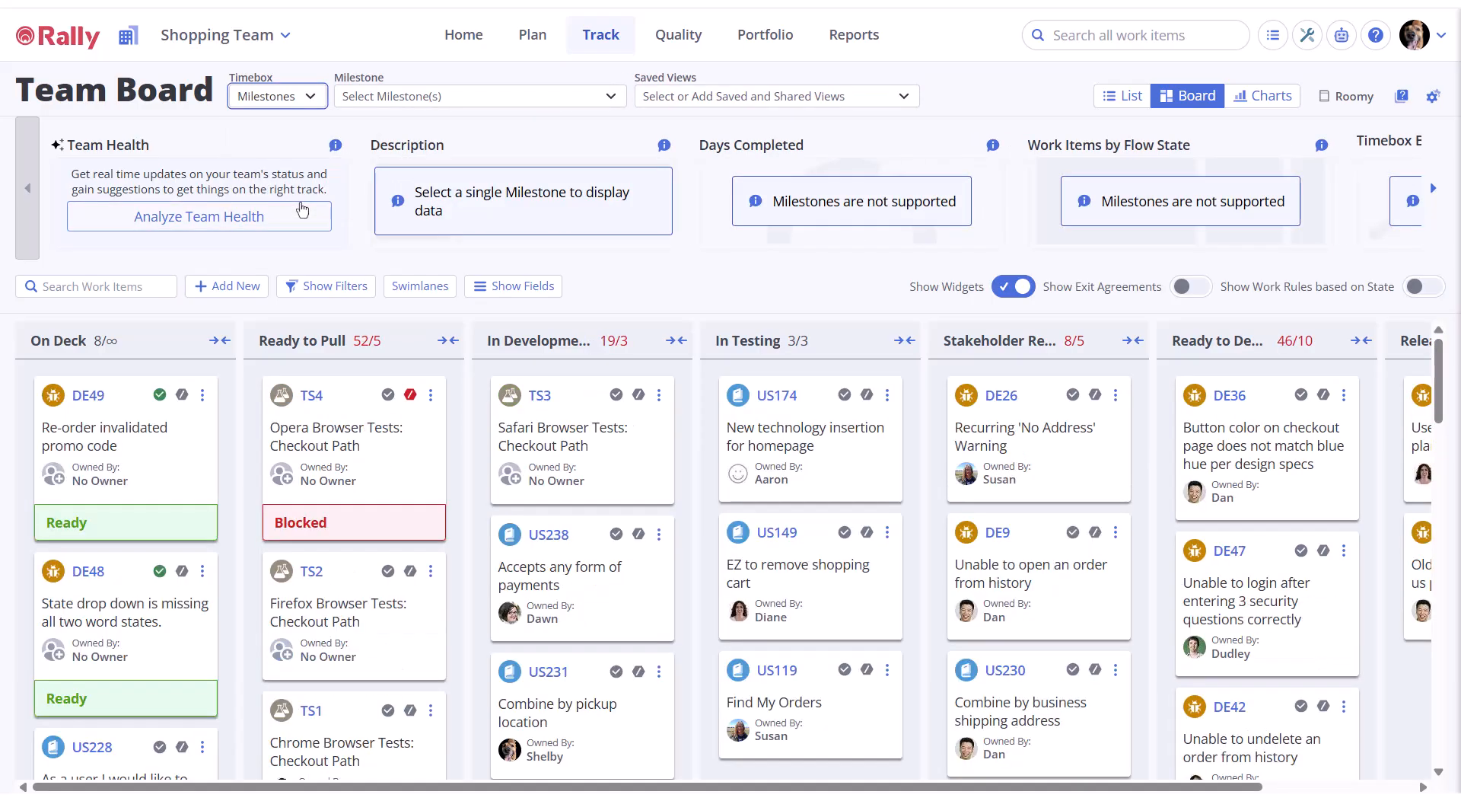
pyautogui.click(308, 97)
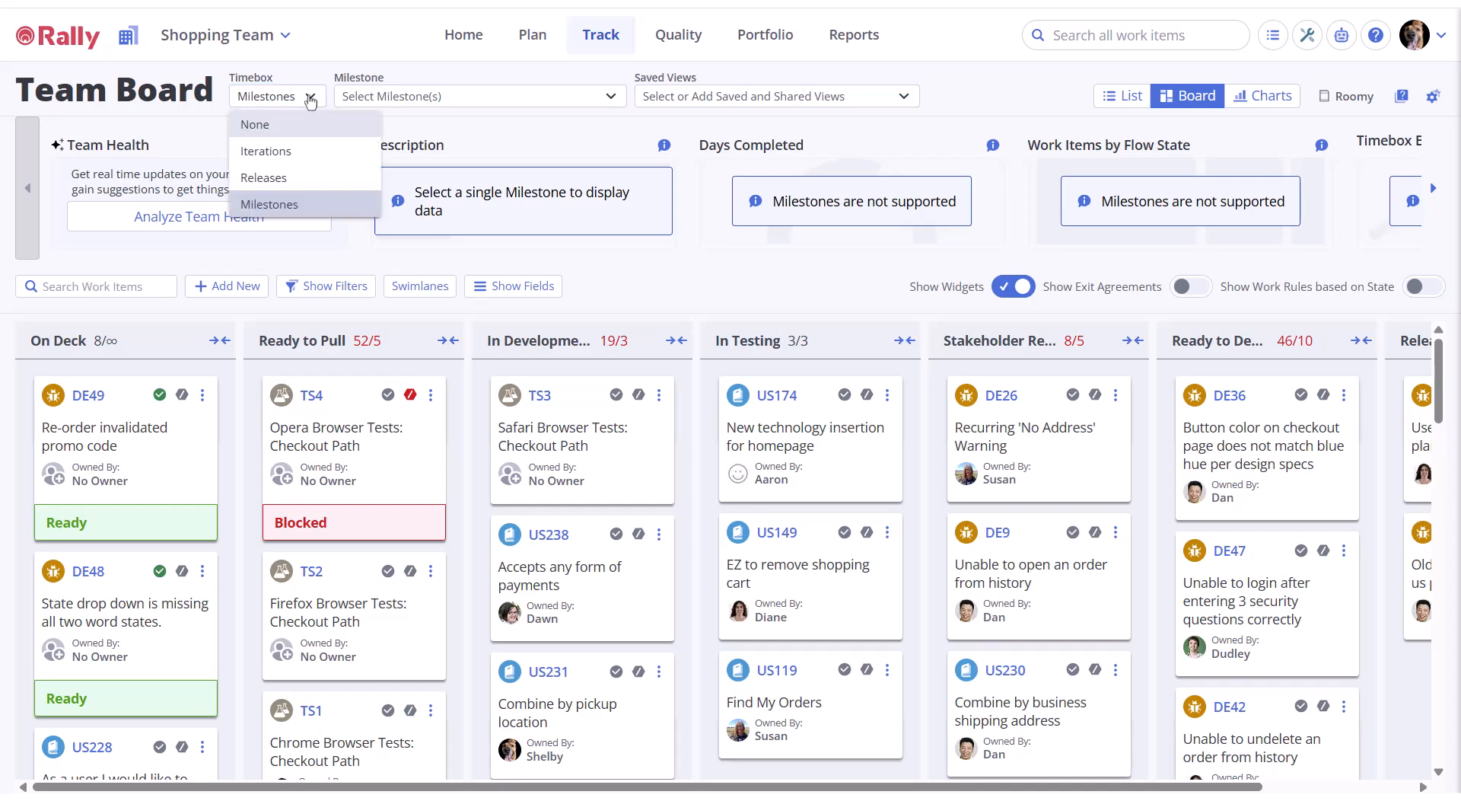
pyautogui.click(304, 152)
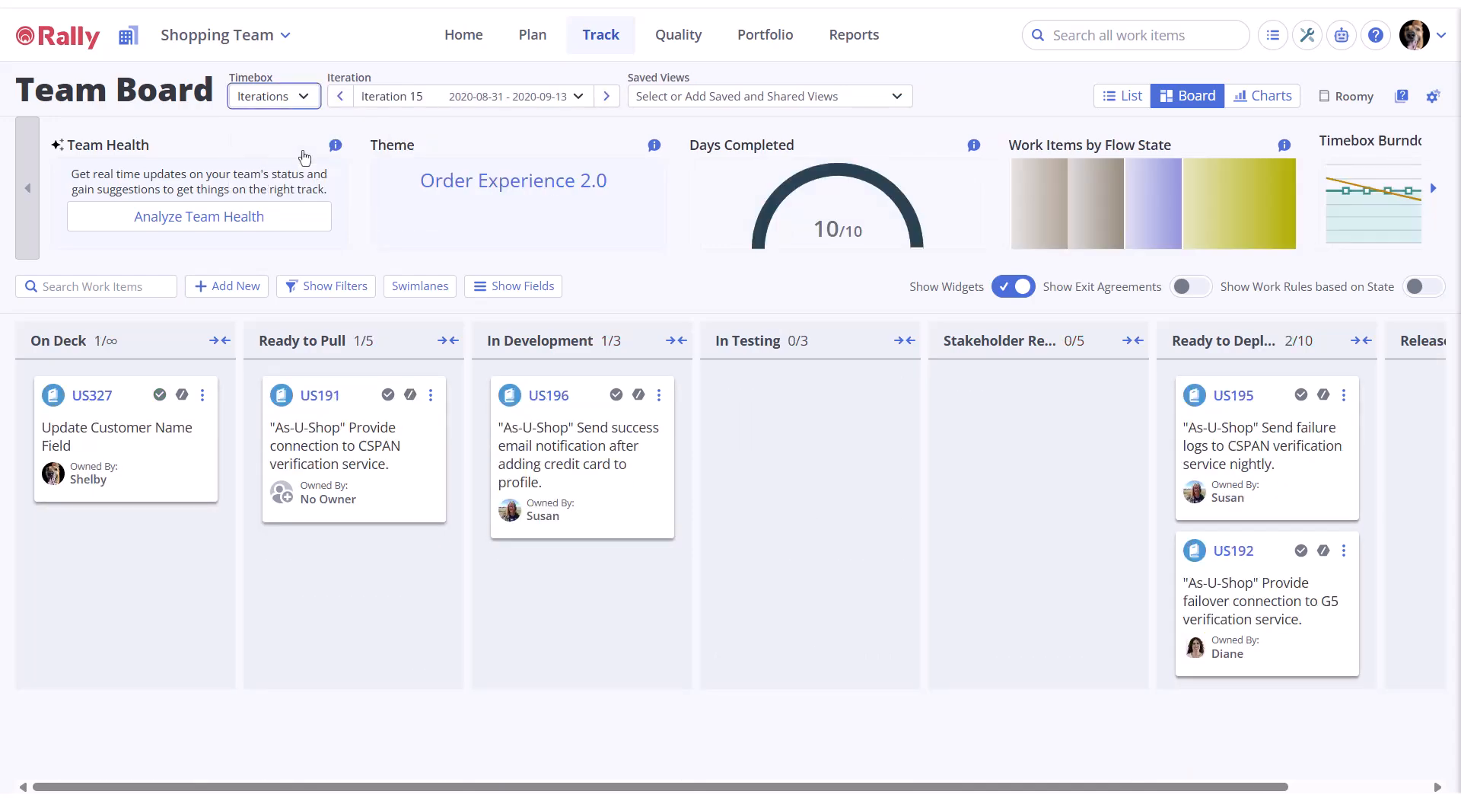
# Select Iteration 16 and show its work items in the list view.
pyautogui.click(578, 97)
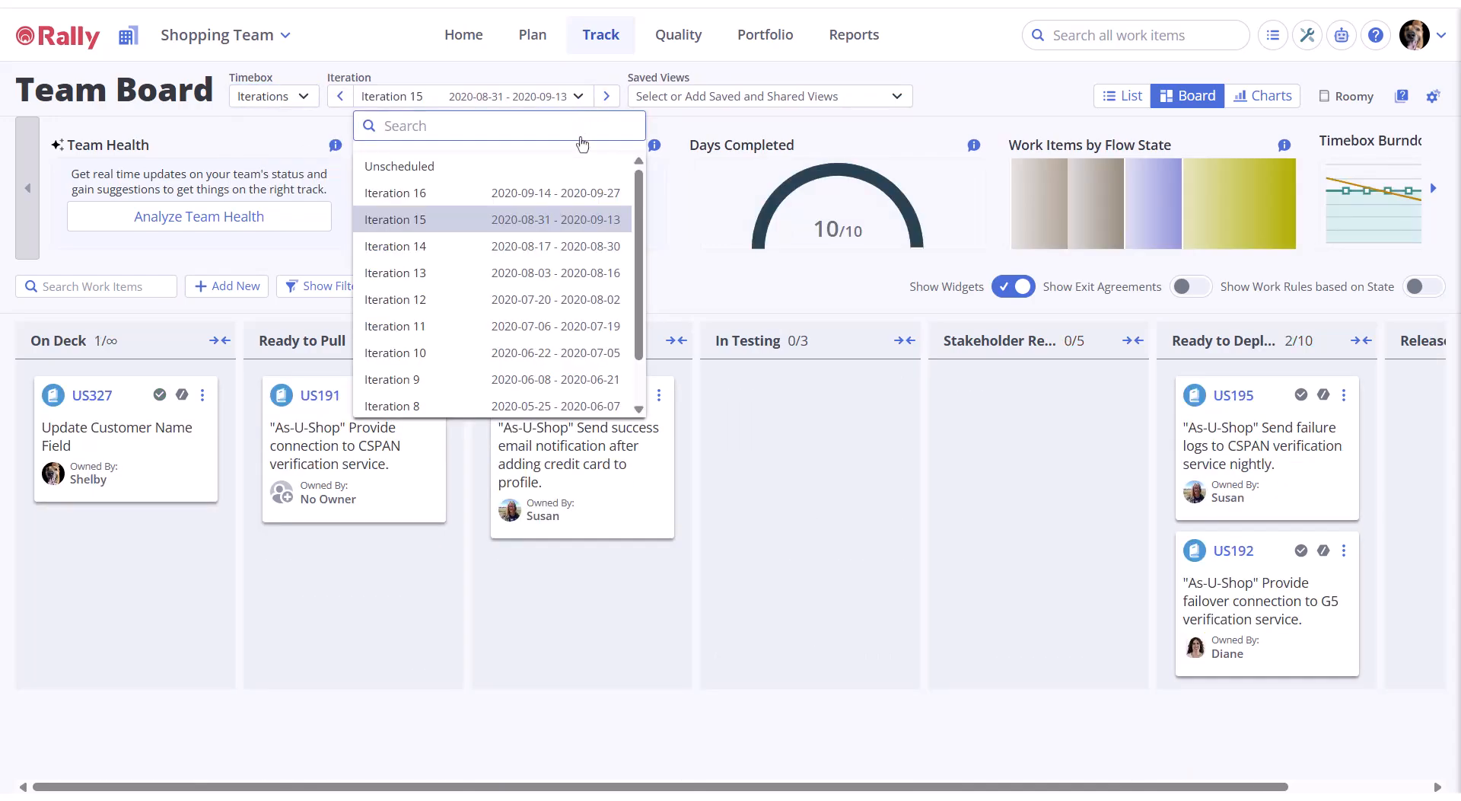
pyautogui.click(586, 193)
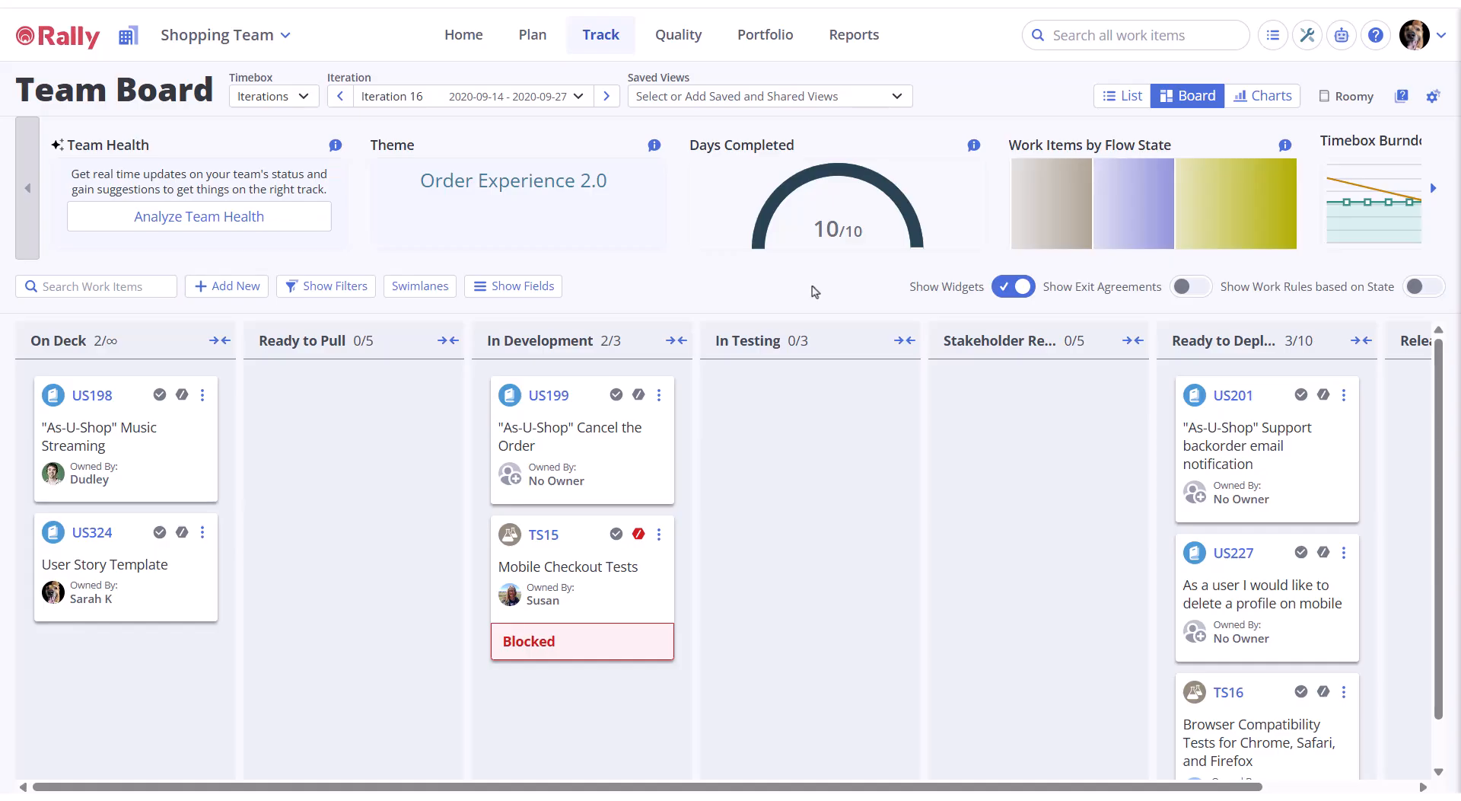
pyautogui.click(1128, 97)
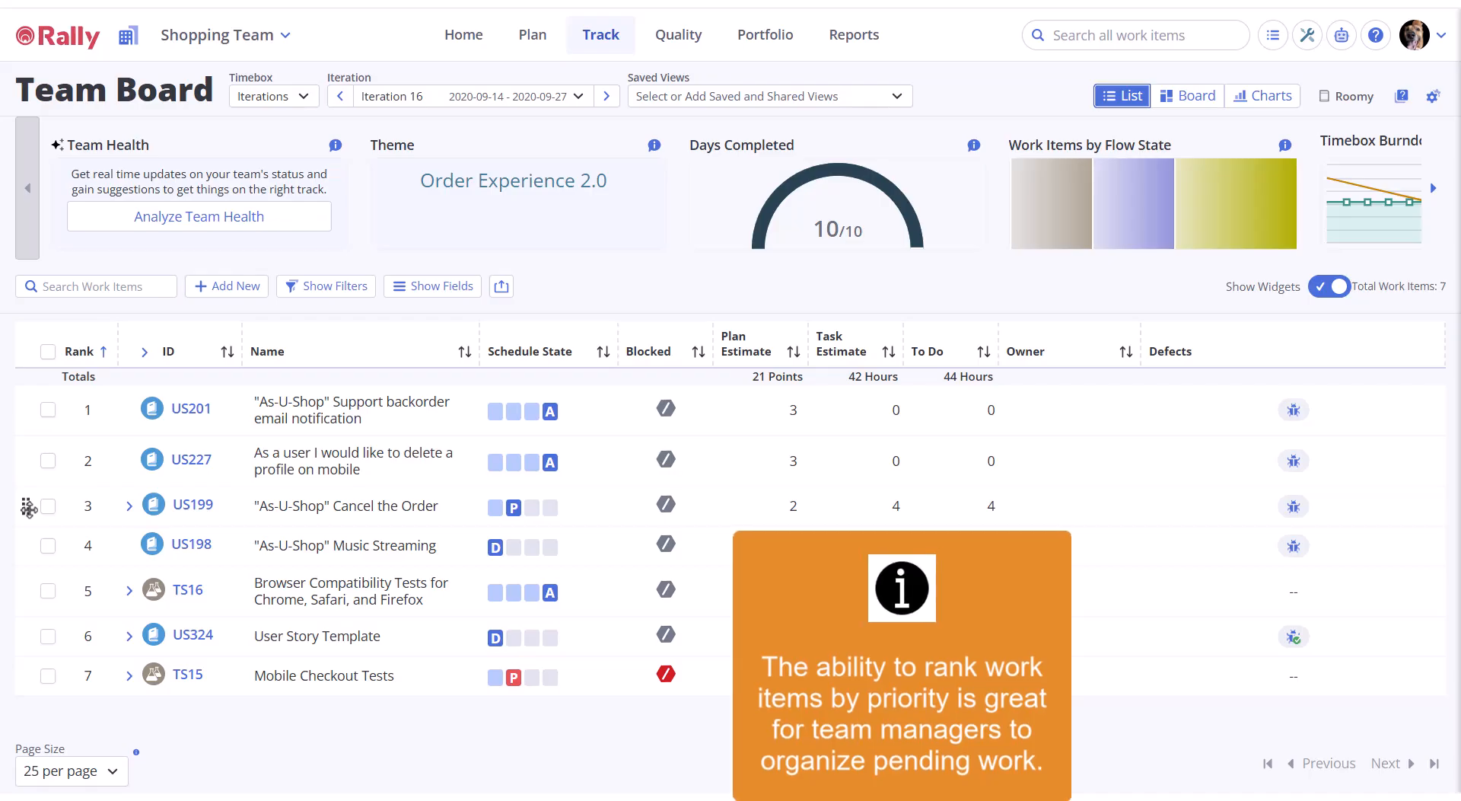
# Rank US199 "As-U-Shop" Cancel the Order first and move US324 User Story Template above TS16.
pyautogui.moveTo(29, 507); pyautogui.dragTo(28, 392)
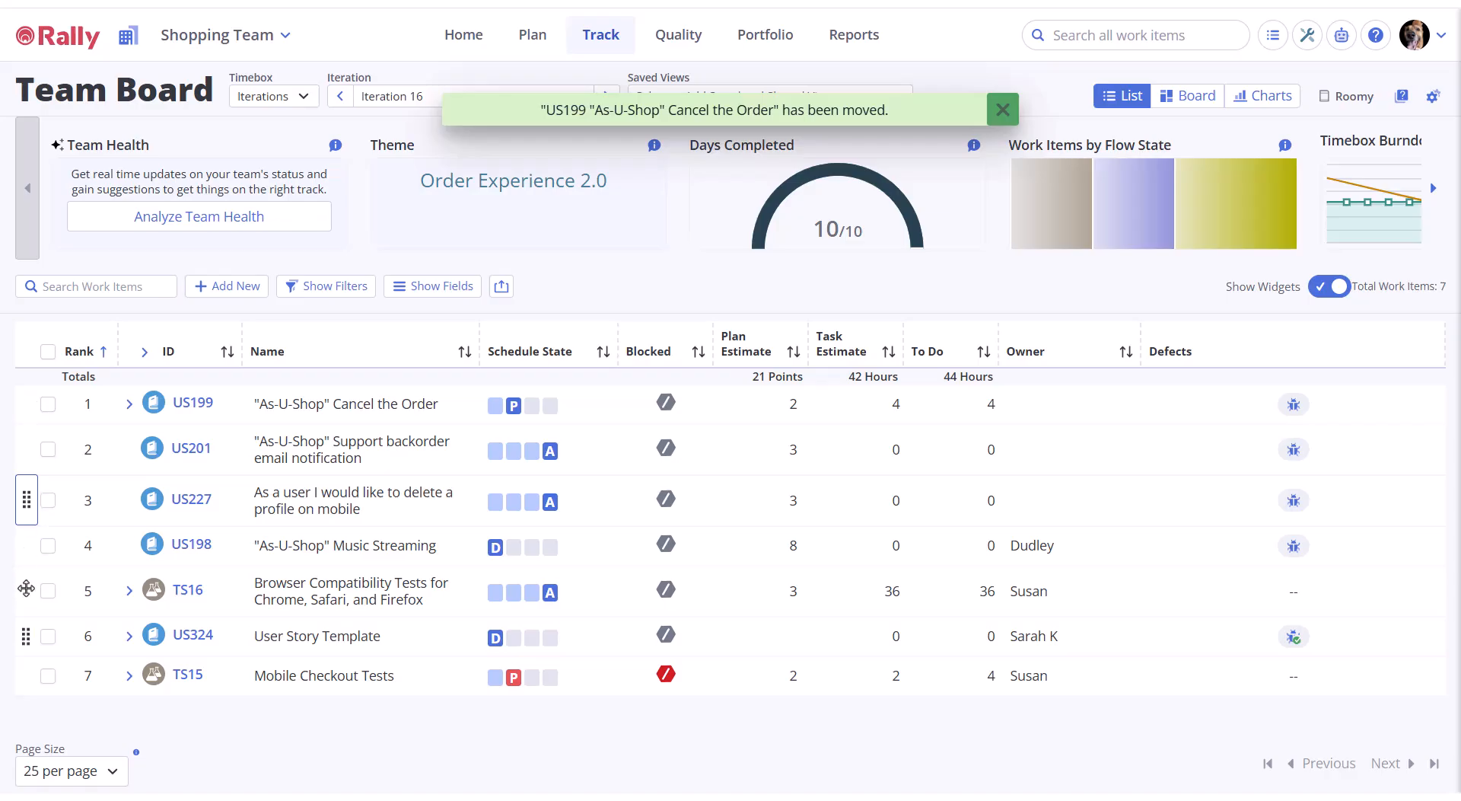
pyautogui.moveTo(26, 632); pyautogui.dragTo(28, 586)
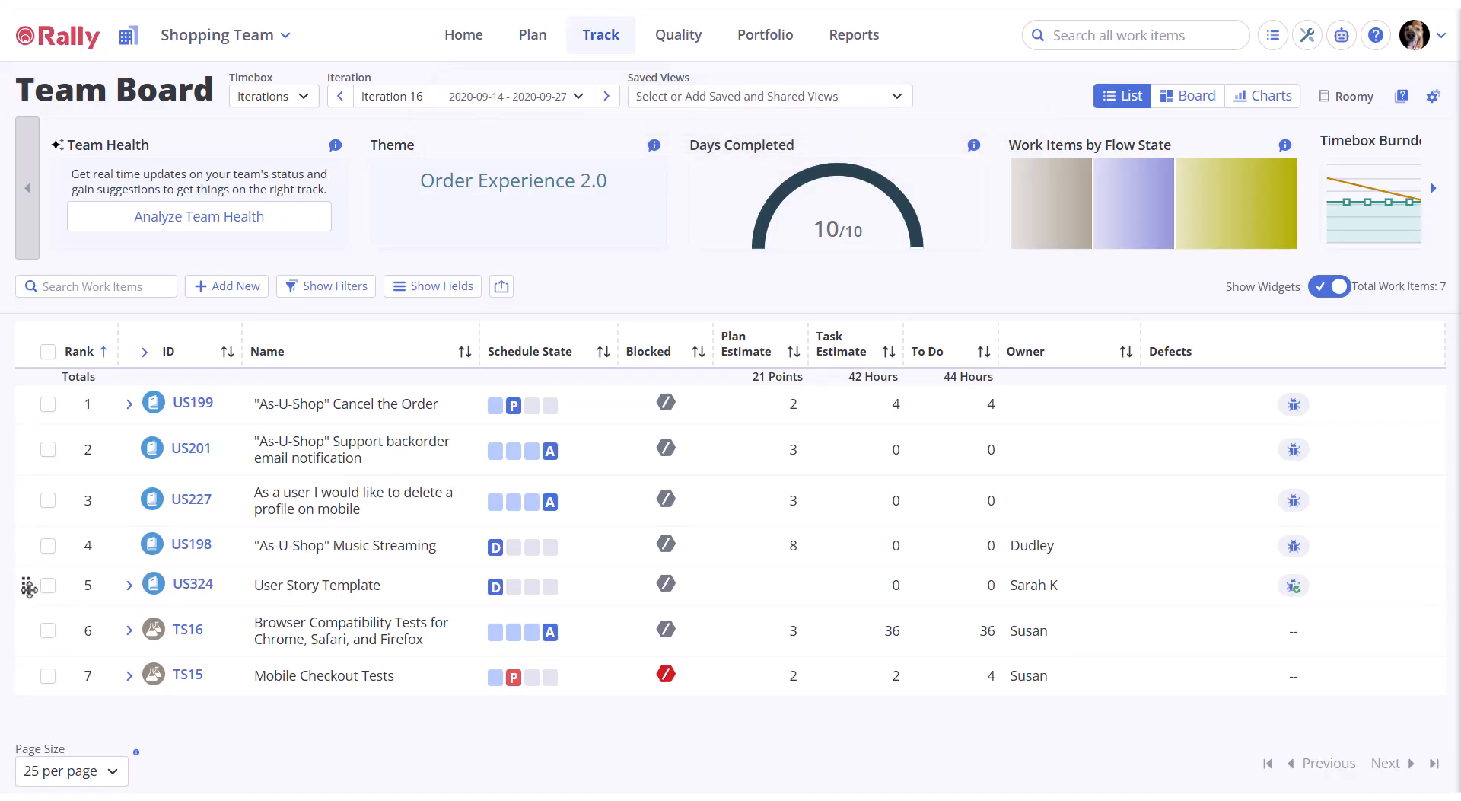
# Return to the board view and add the Defects field to the cards.
pyautogui.click(1180, 111)
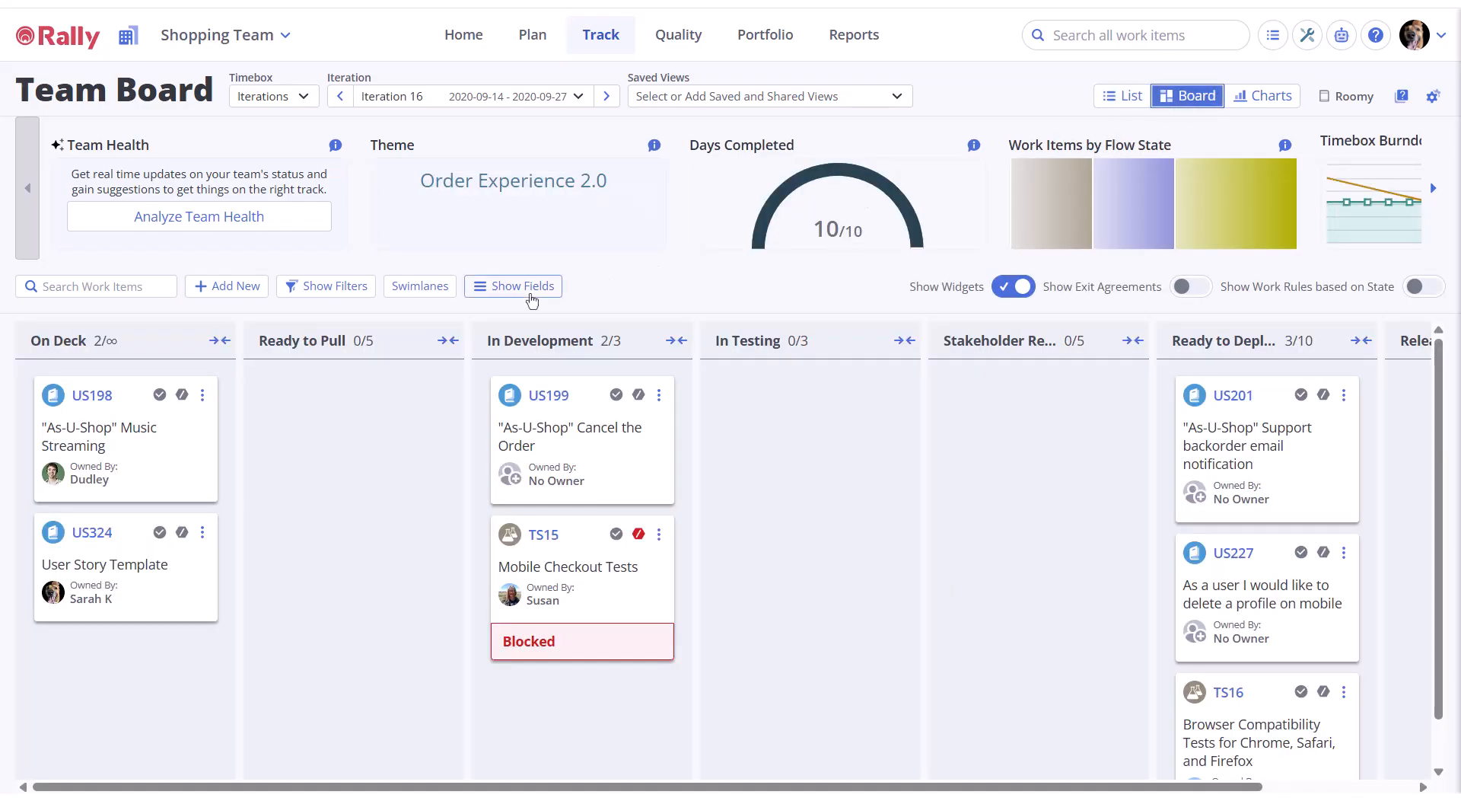
pyautogui.click(531, 292)
pyautogui.write('defe')
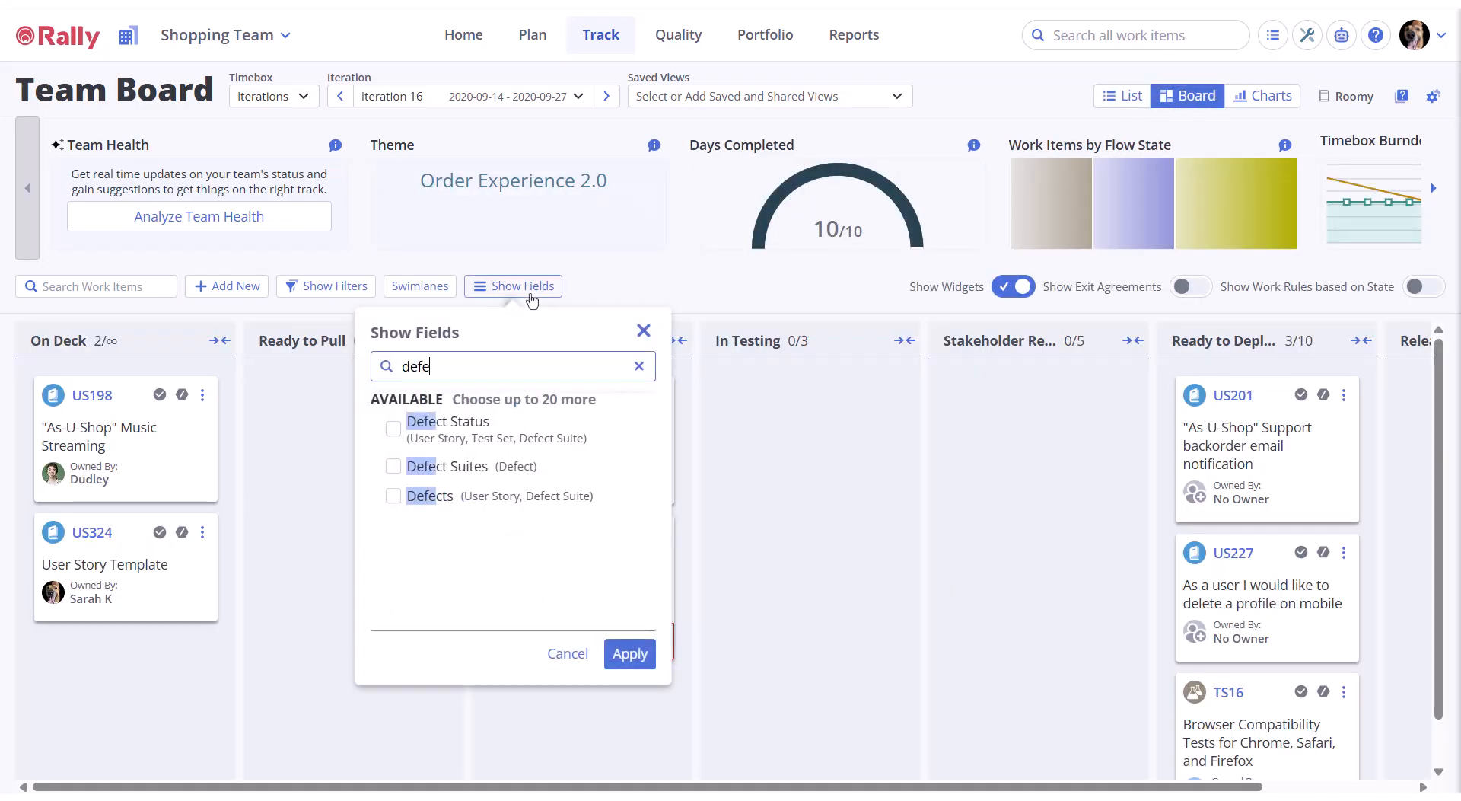
pyautogui.click(393, 496)
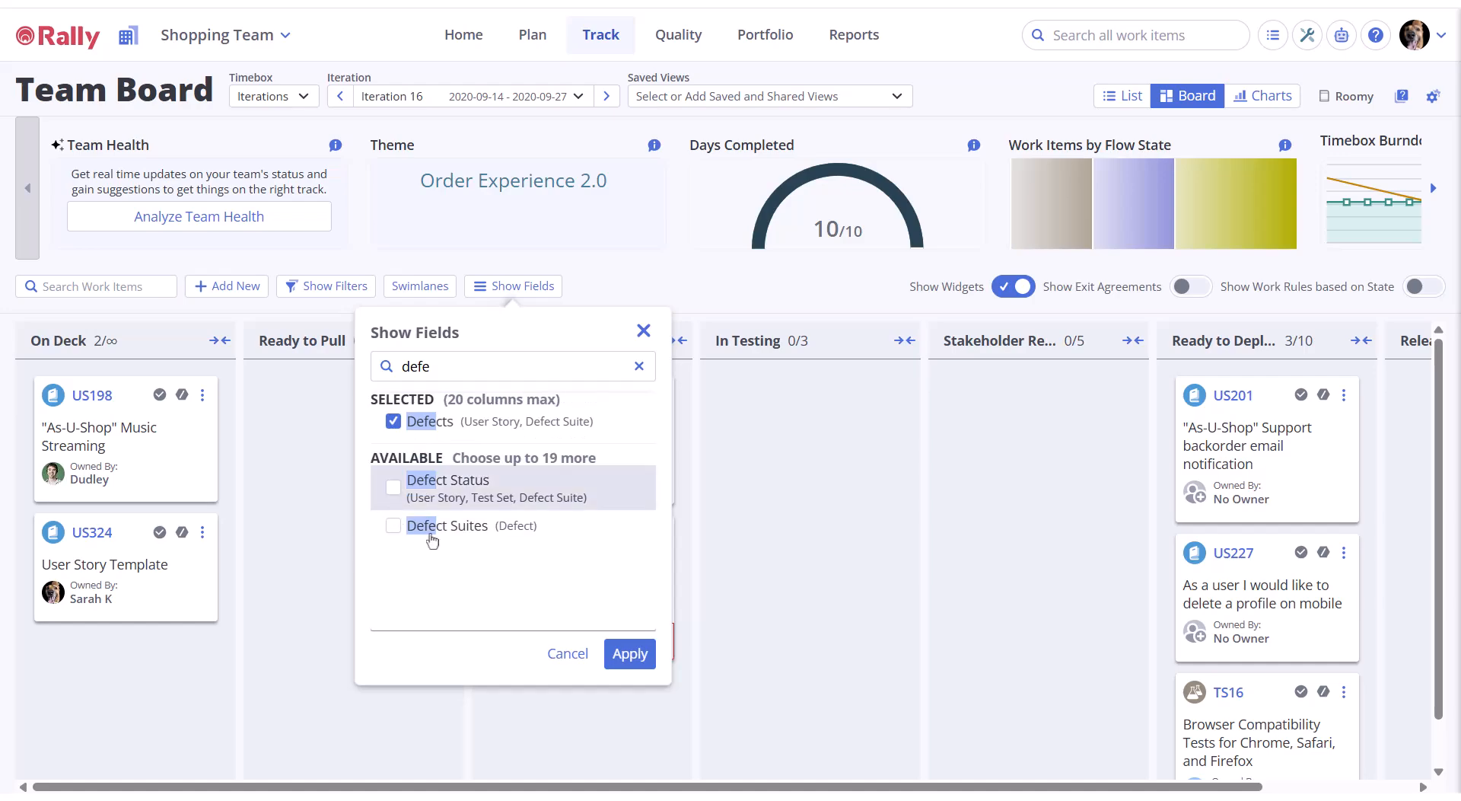
pyautogui.click(621, 656)
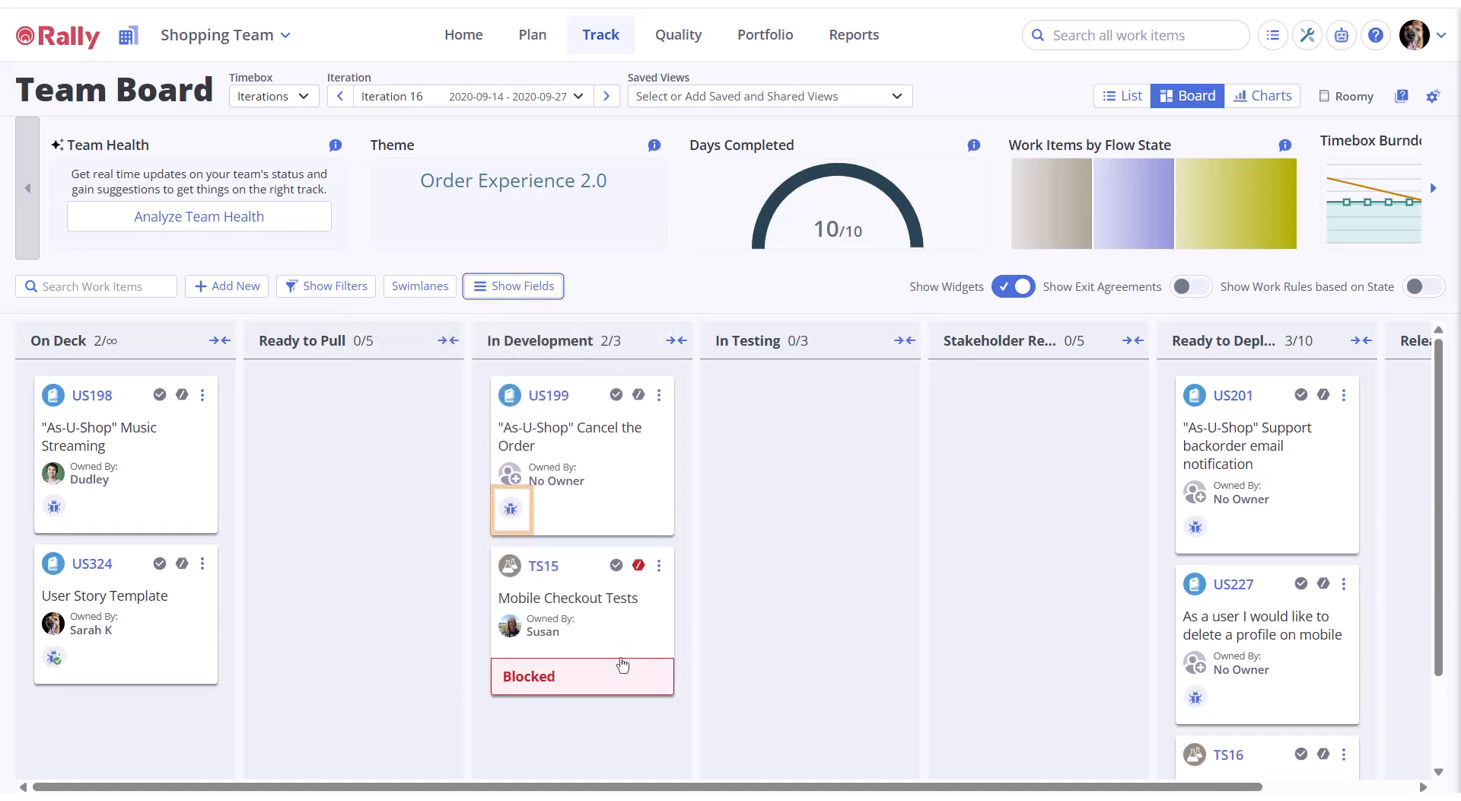
# Remove the Defects column from the list view.
pyautogui.click(1113, 96)
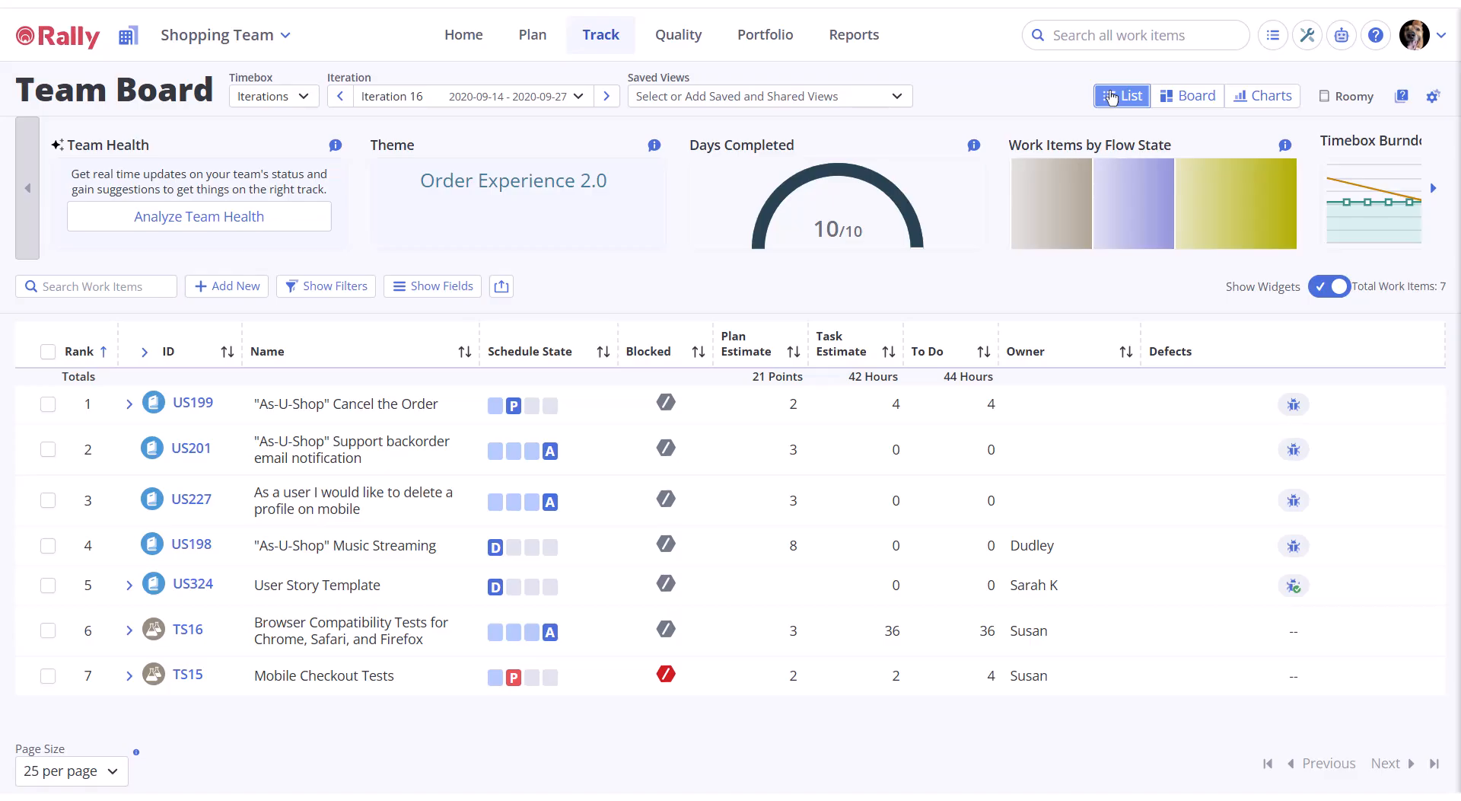
pyautogui.click(457, 288)
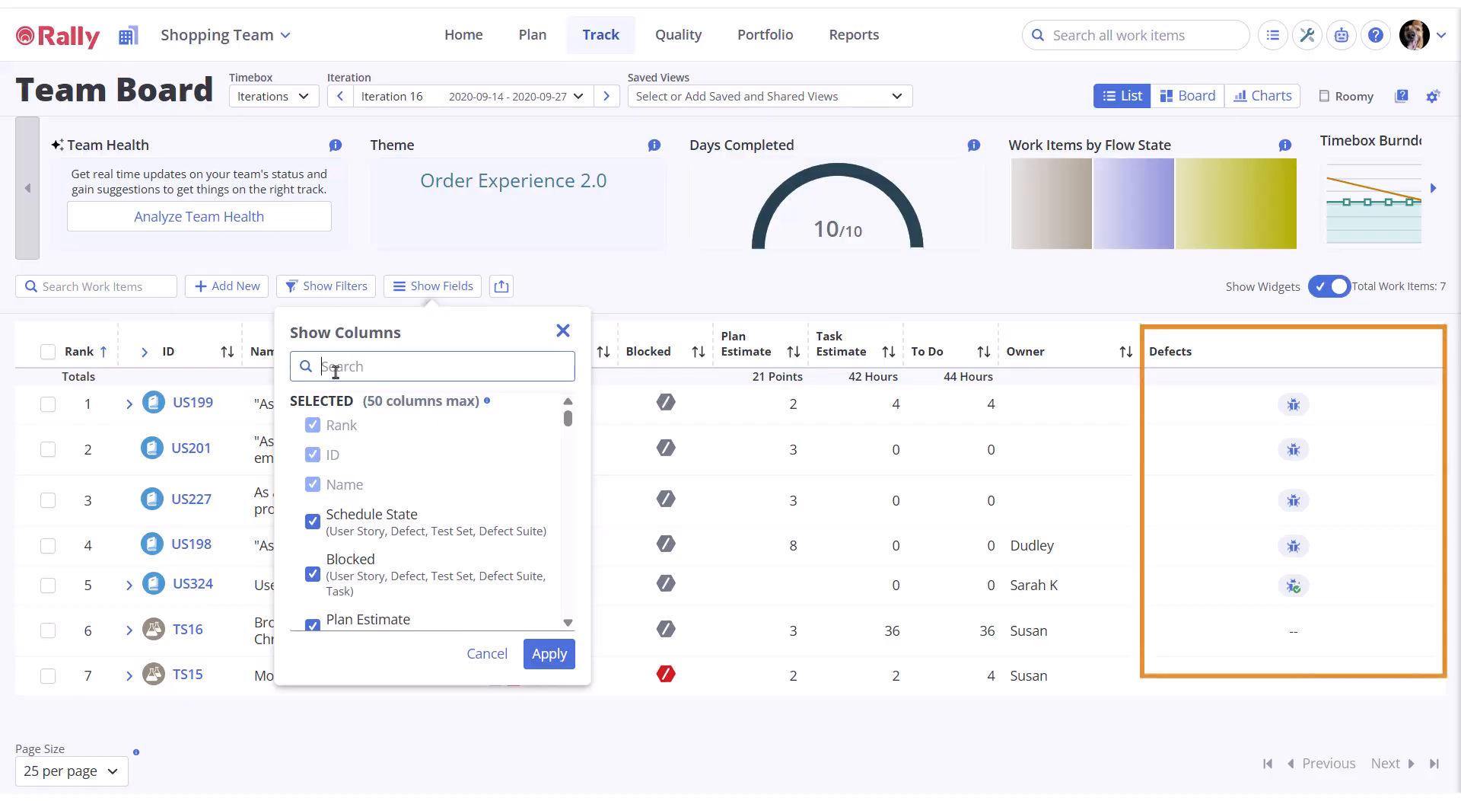
pyautogui.write('defe')
pyautogui.click(327, 430)
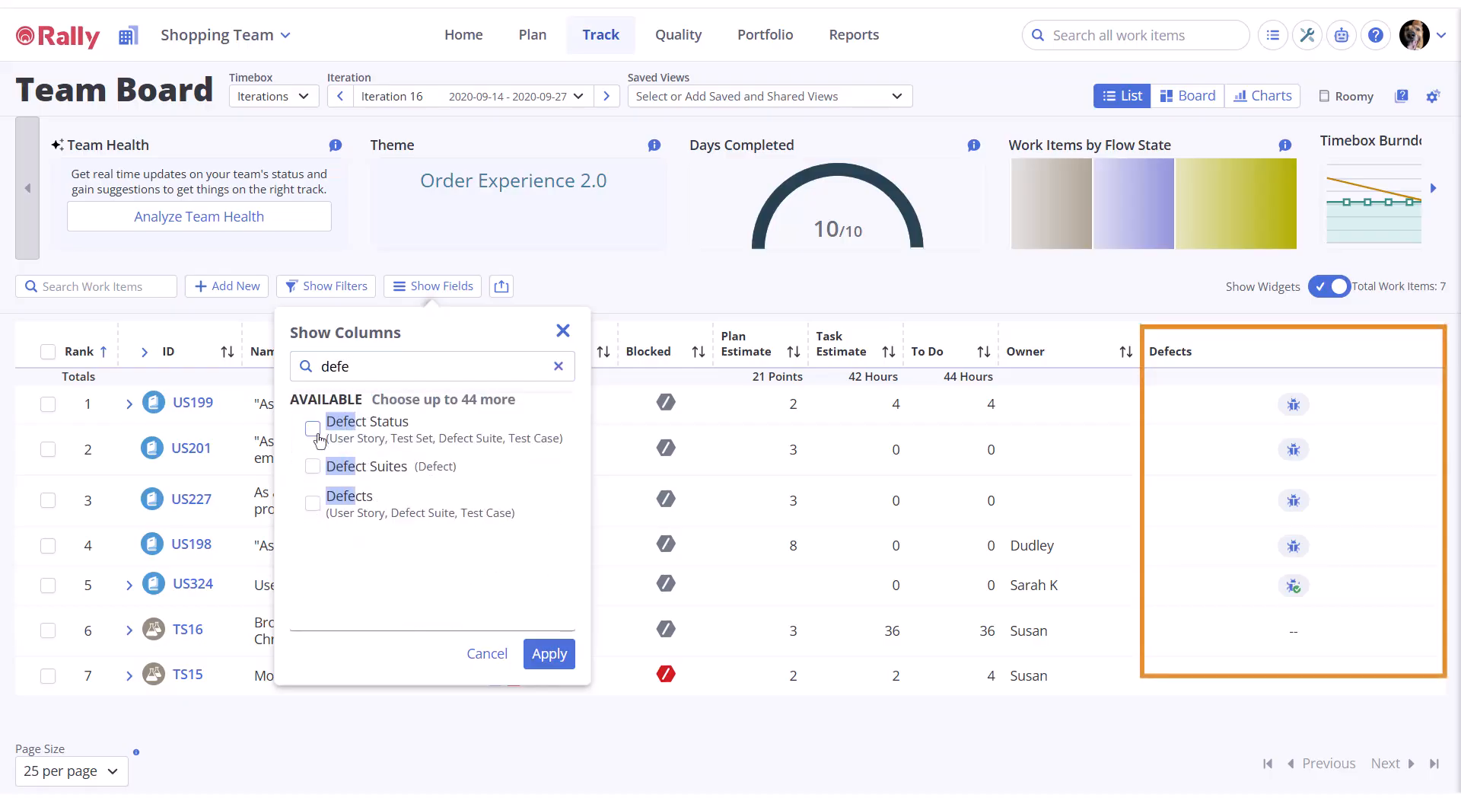
pyautogui.click(549, 654)
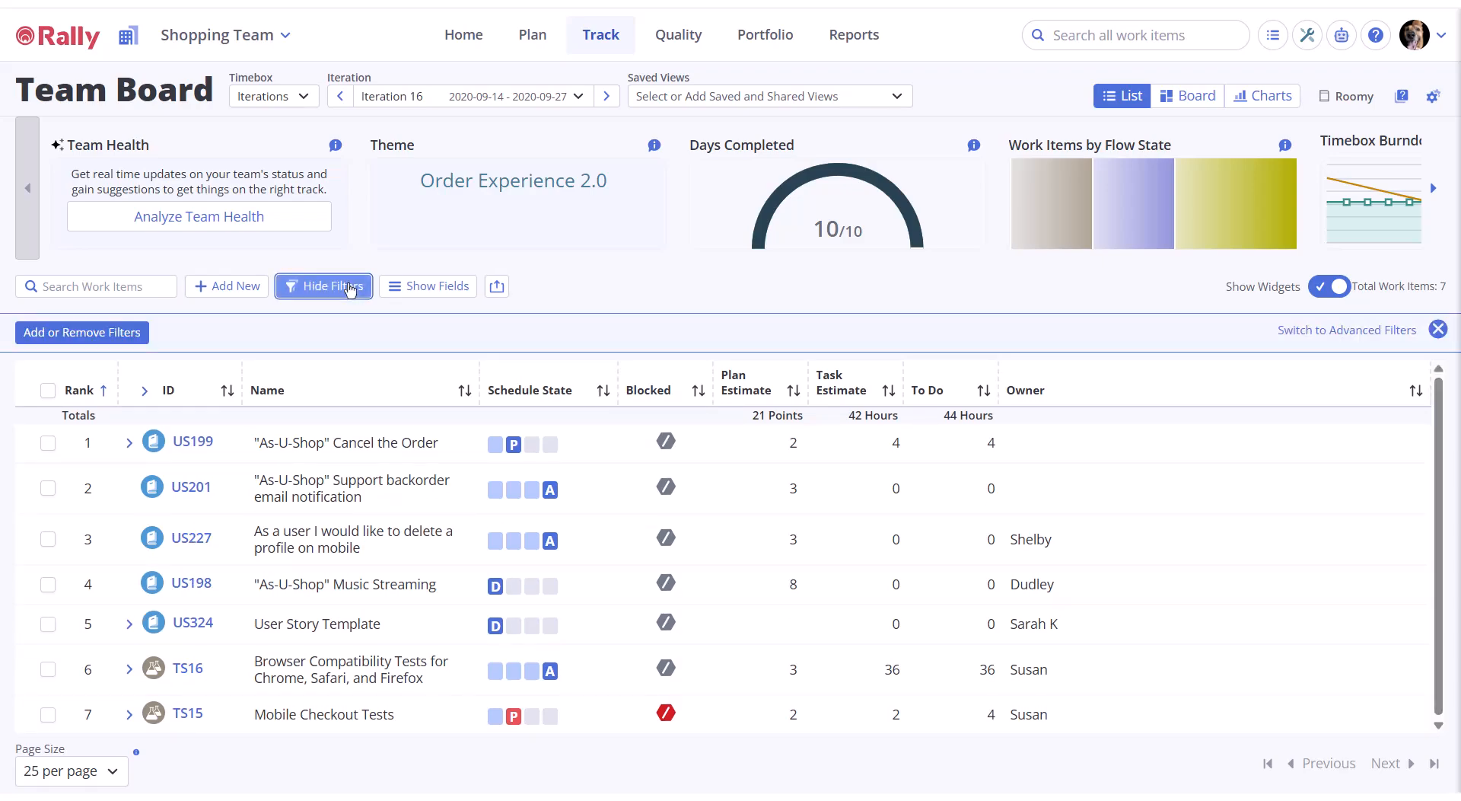
# Add an Owner filter to the list and restrict it to the team member offered among the quick picks.
pyautogui.click(145, 335)
pyautogui.write('ow')
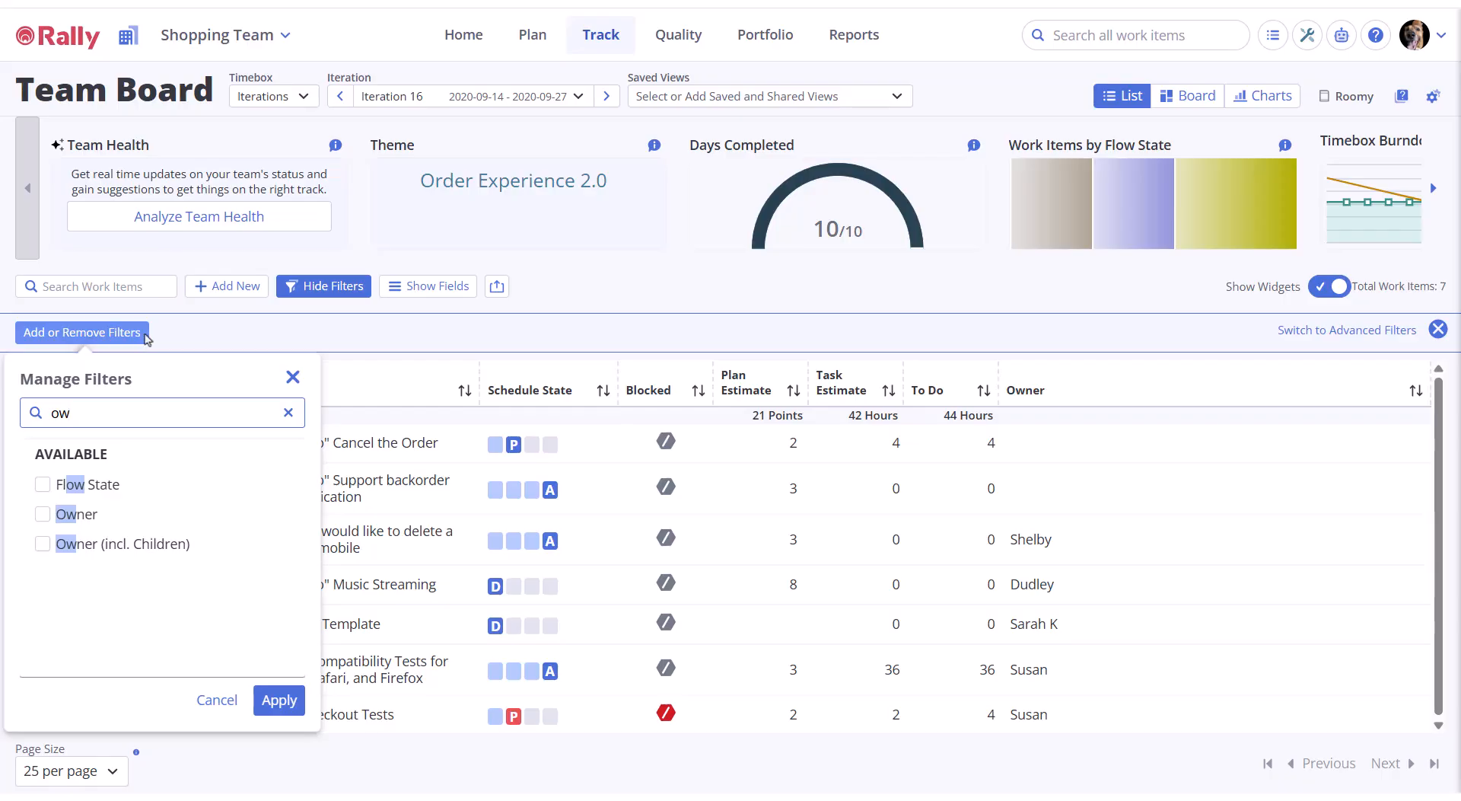
pyautogui.click(91, 523)
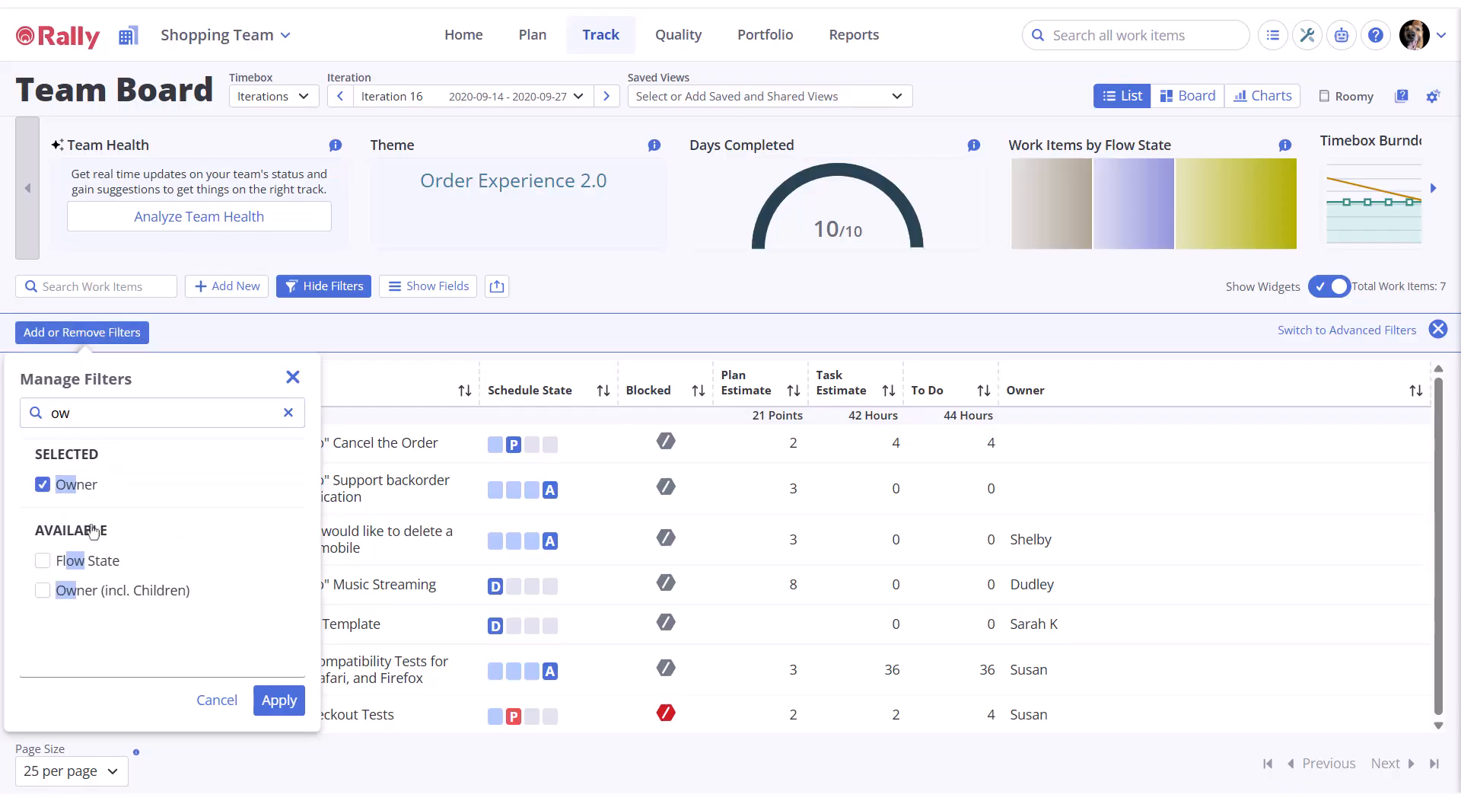
pyautogui.click(279, 698)
pyautogui.click(152, 344)
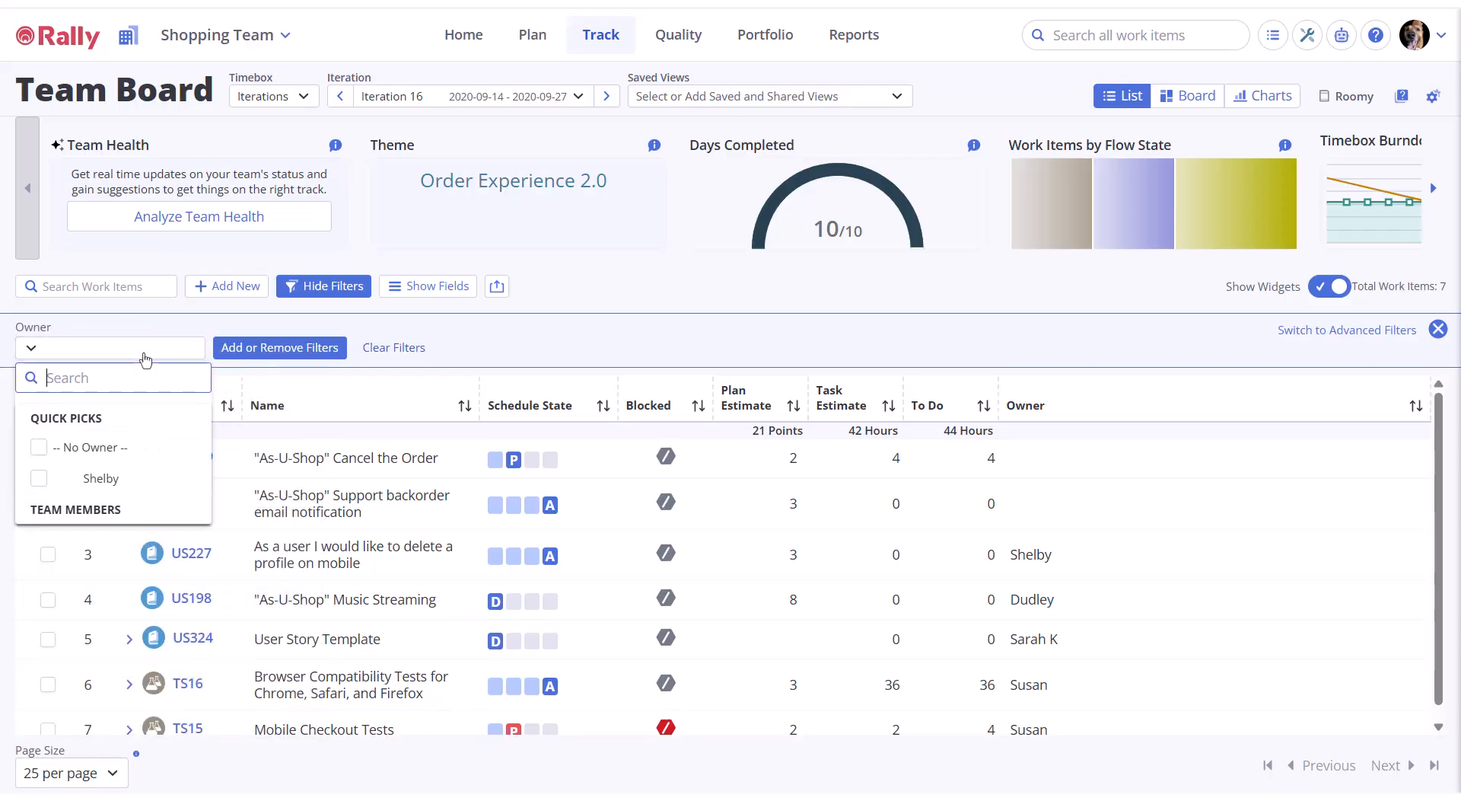
pyautogui.click(102, 474)
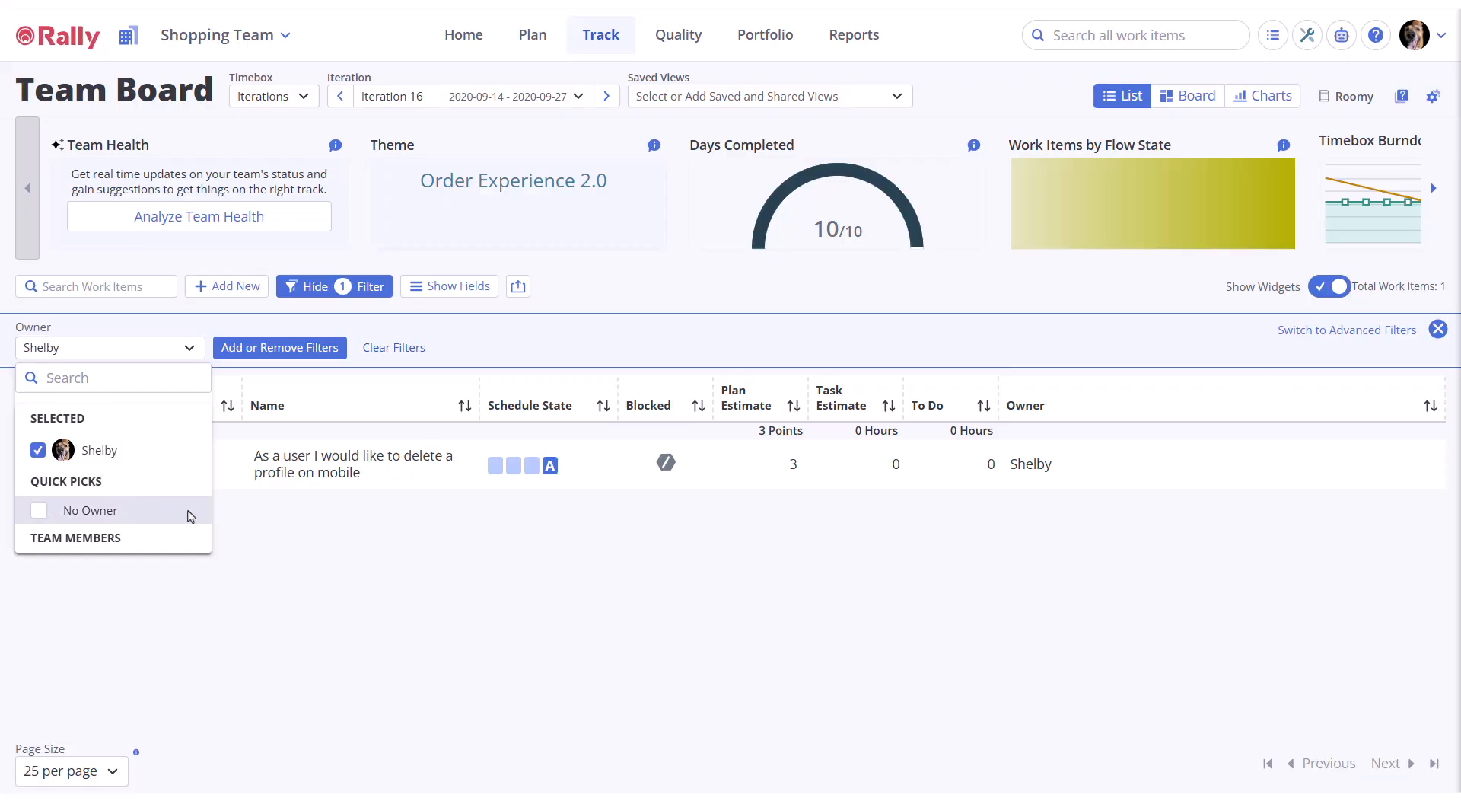
pyautogui.click(296, 560)
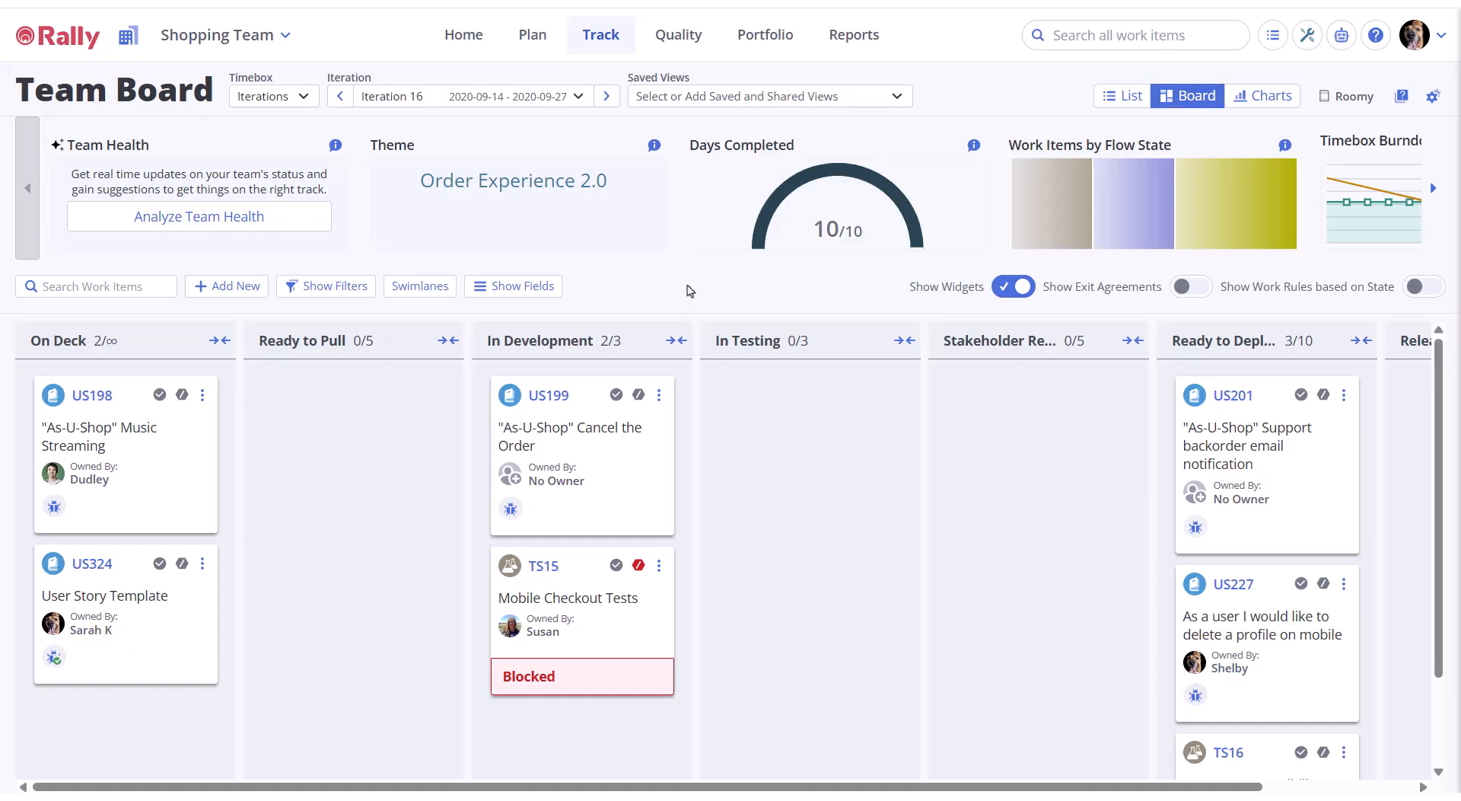
# Group the board's cards into swimlanes by Owner.
pyautogui.click(419, 285)
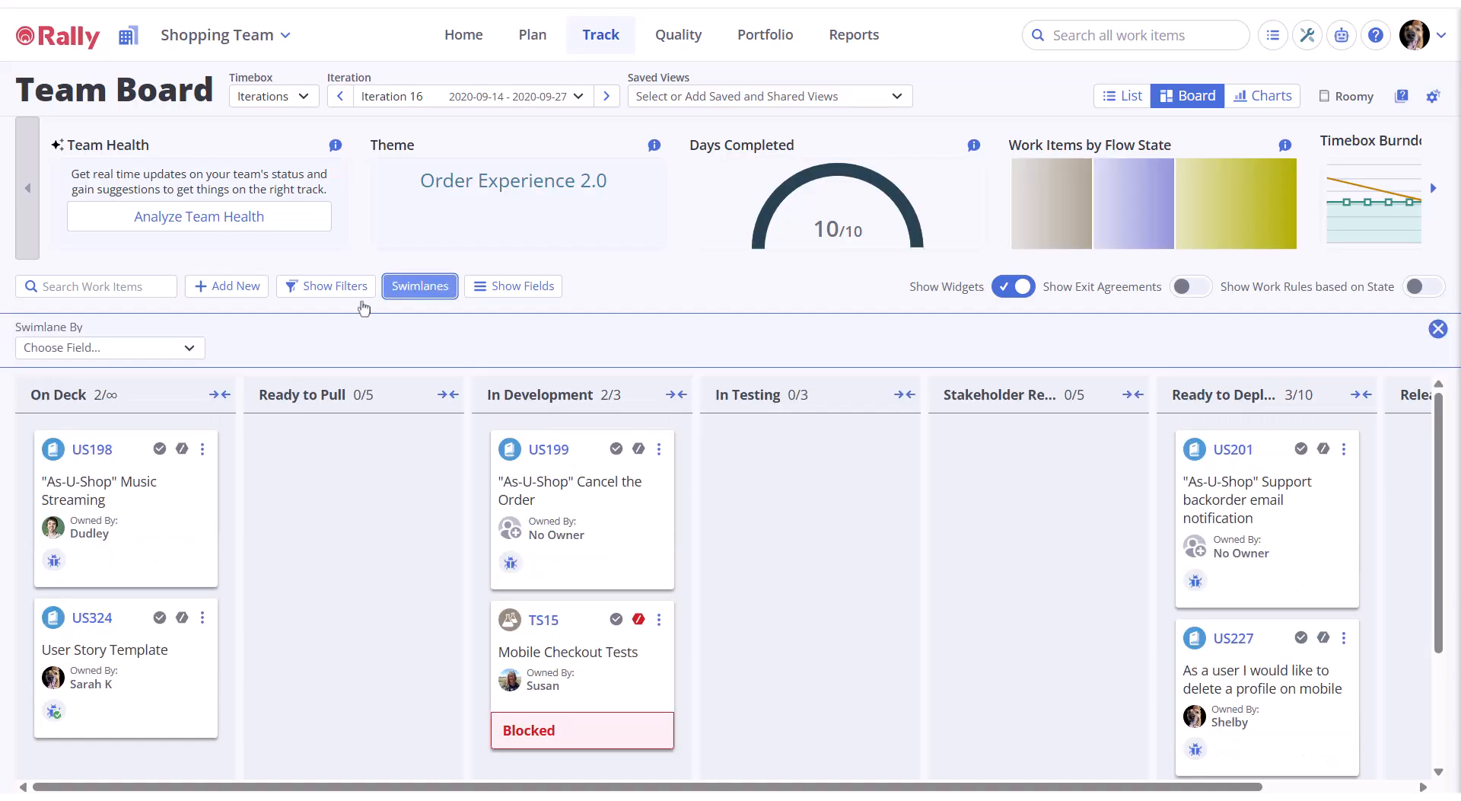
pyautogui.click(168, 349)
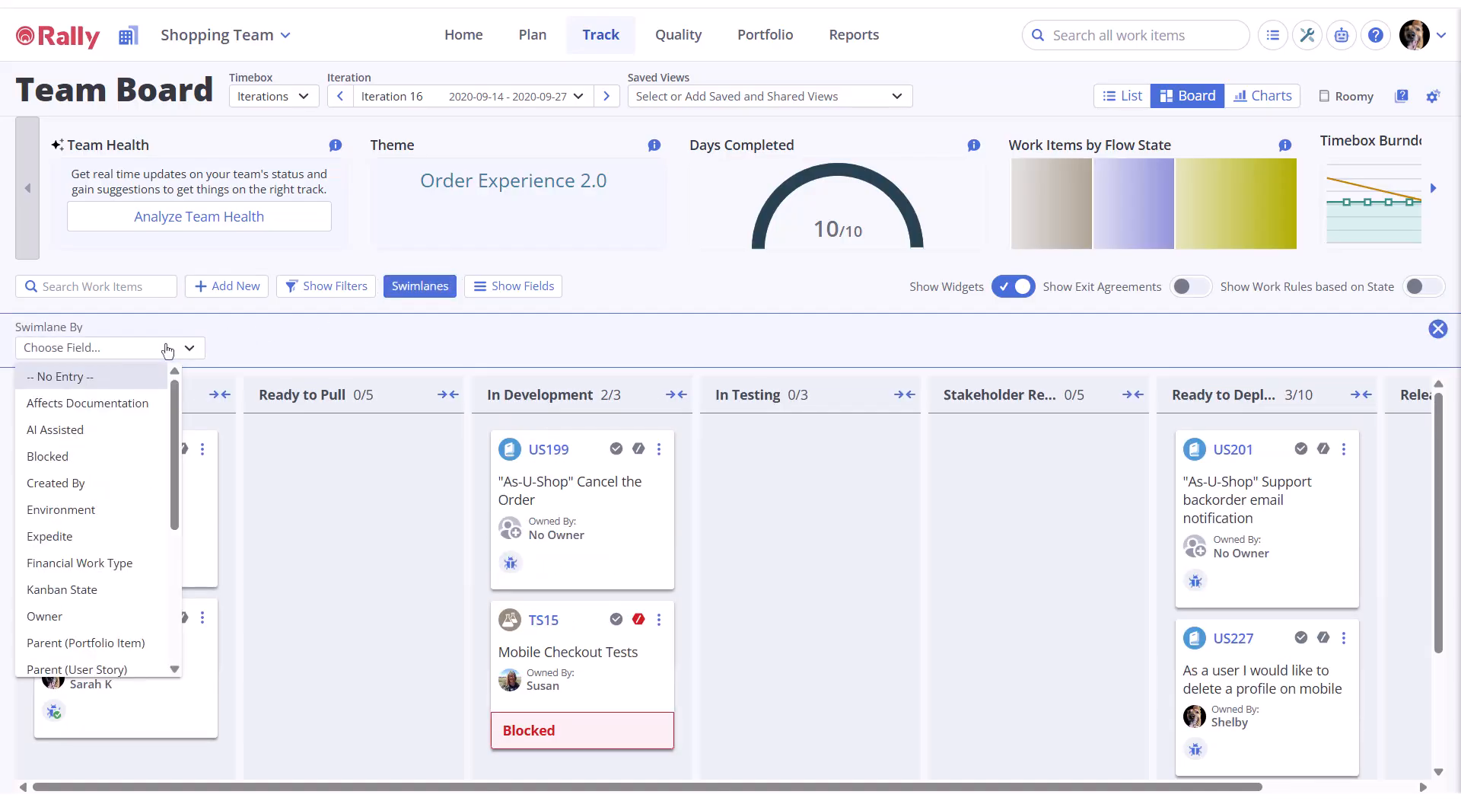
pyautogui.click(69, 615)
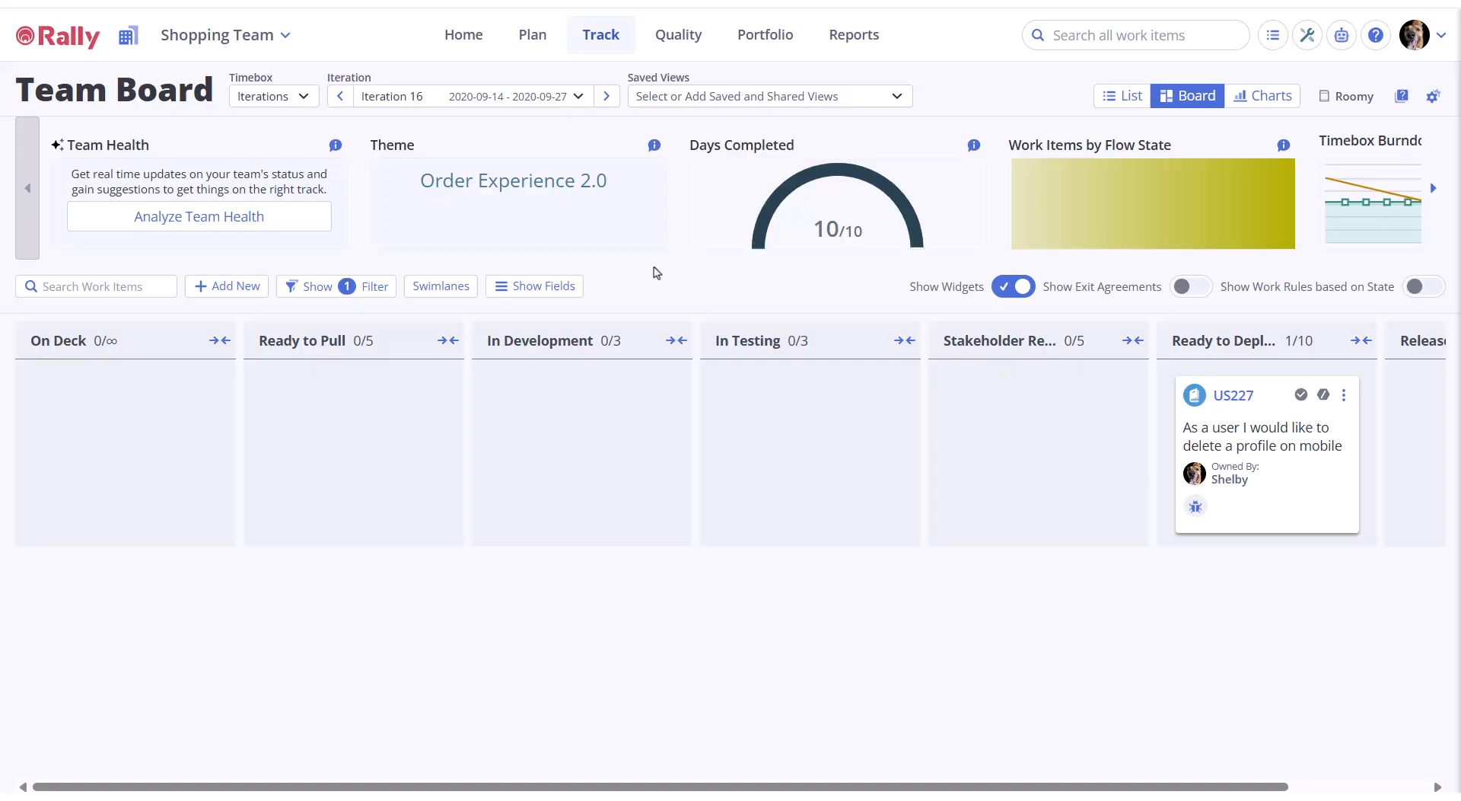
# Save the filtered board as a new view named after the owner's user stories, Shared With Project, and check the saved views list.
pyautogui.click(895, 99)
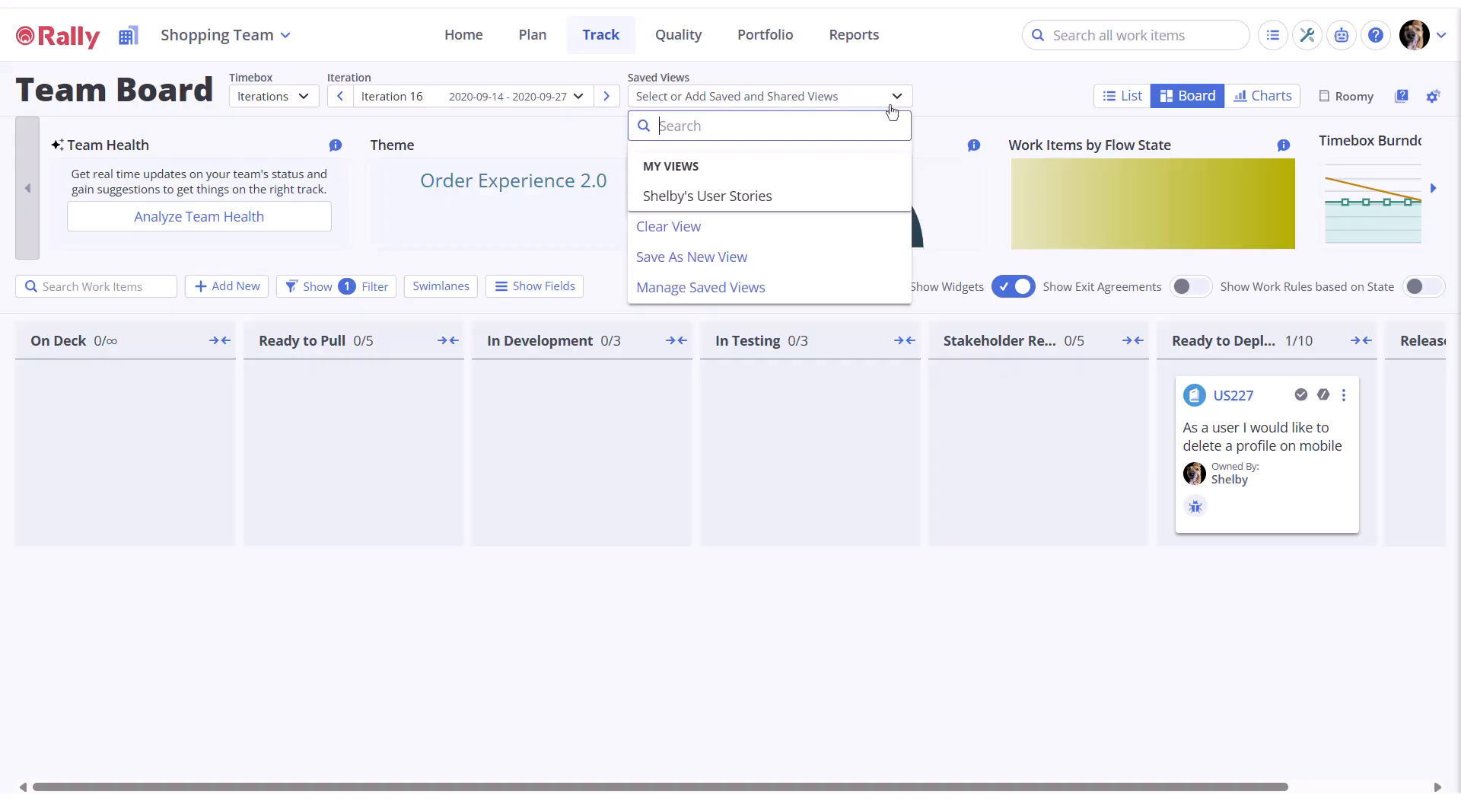
pyautogui.click(756, 256)
pyautogui.click(712, 176)
pyautogui.write("Shelby's User Stories")
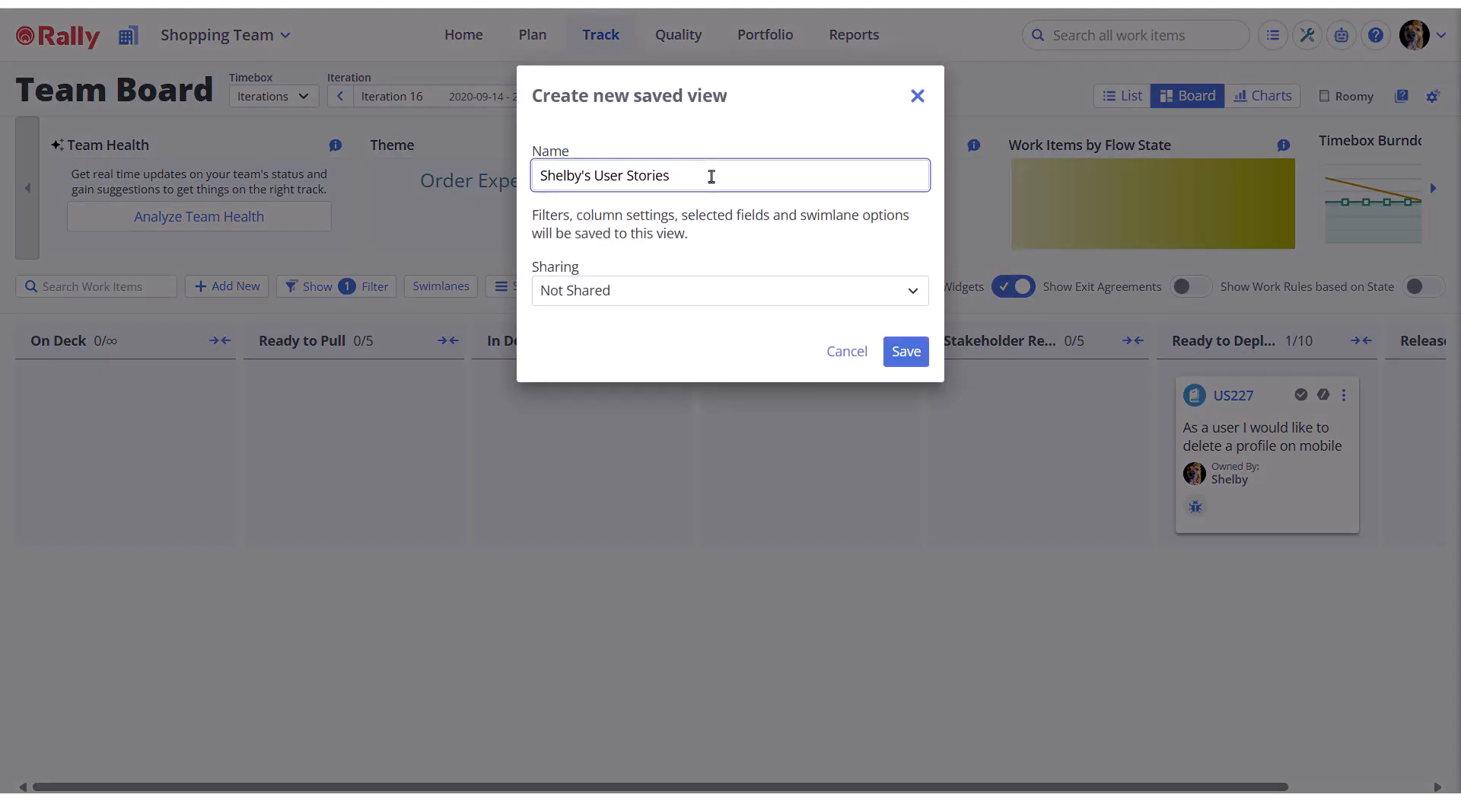
pyautogui.click(910, 293)
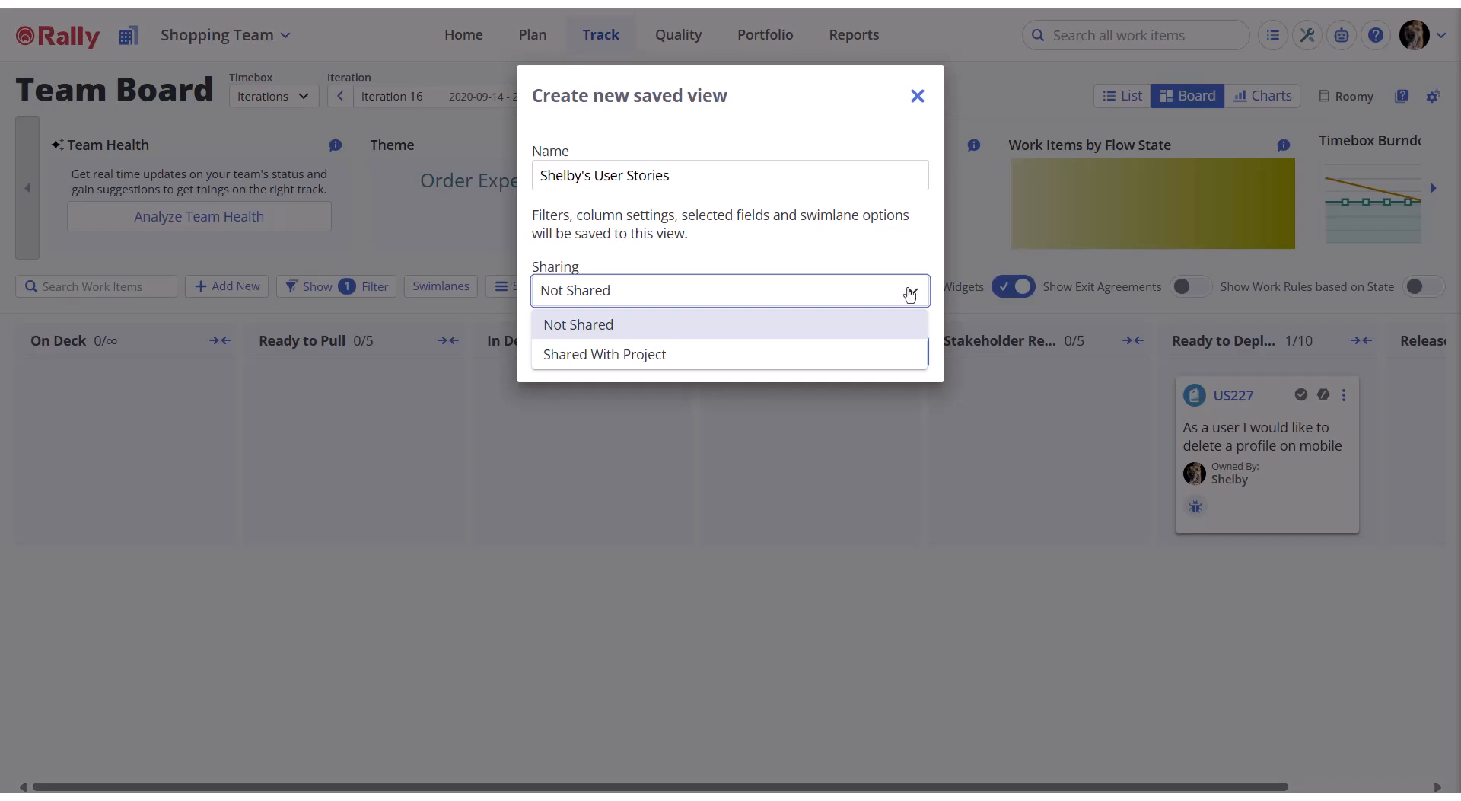
pyautogui.click(894, 358)
pyautogui.click(894, 358)
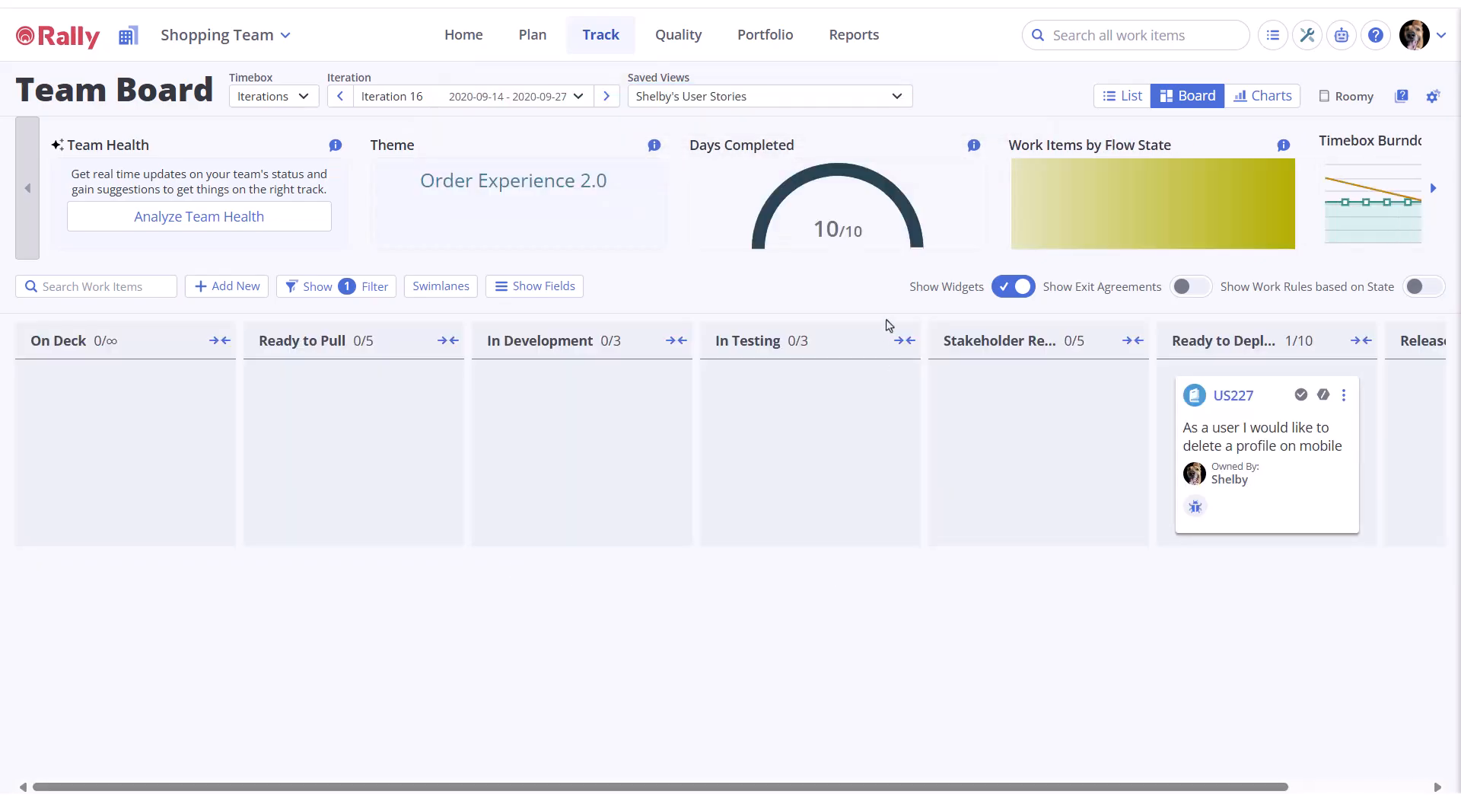
pyautogui.click(895, 93)
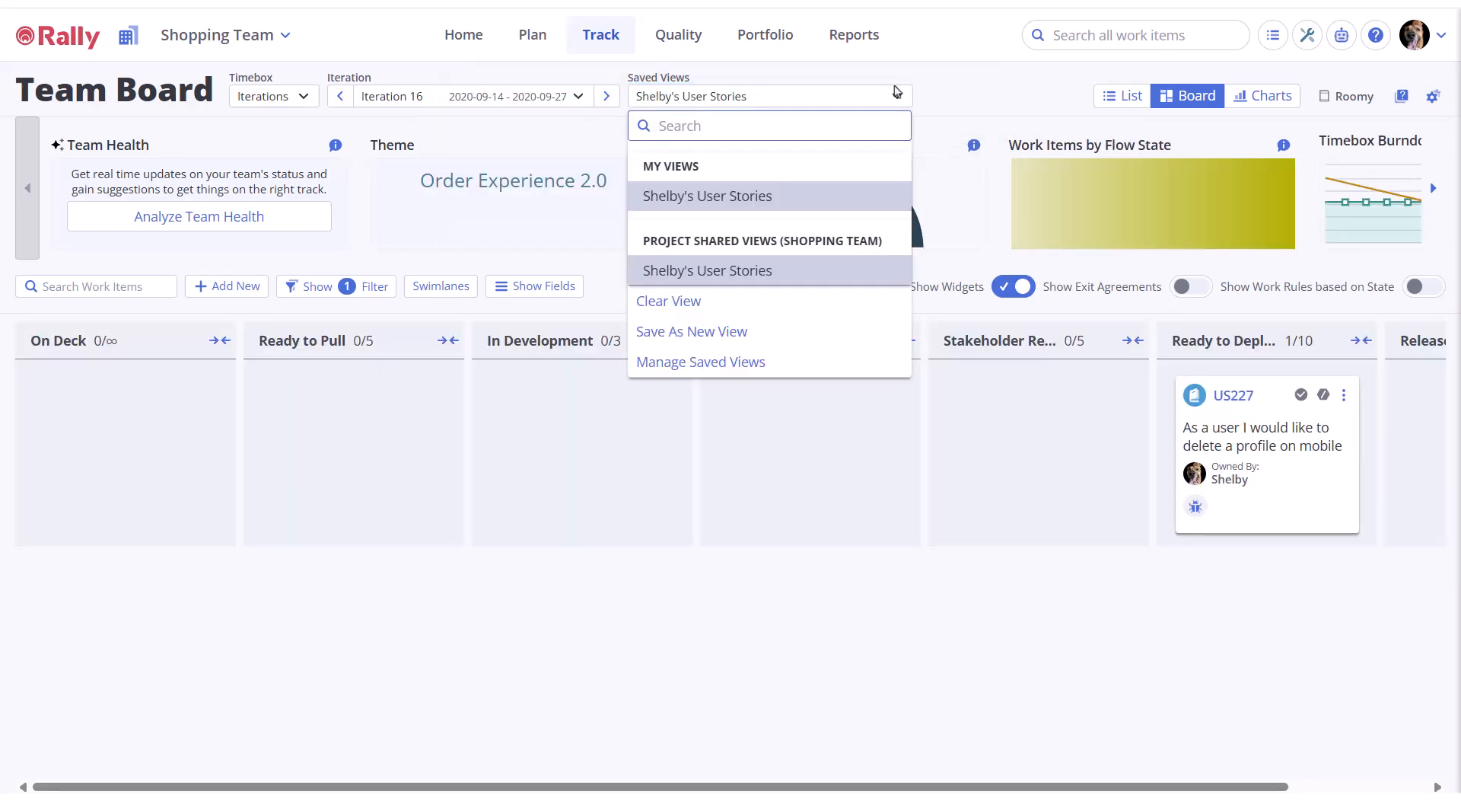
pyautogui.click(895, 94)
# Show the work rules based on state and view the details of On Deck's required Parent field.
pyautogui.click(1420, 287)
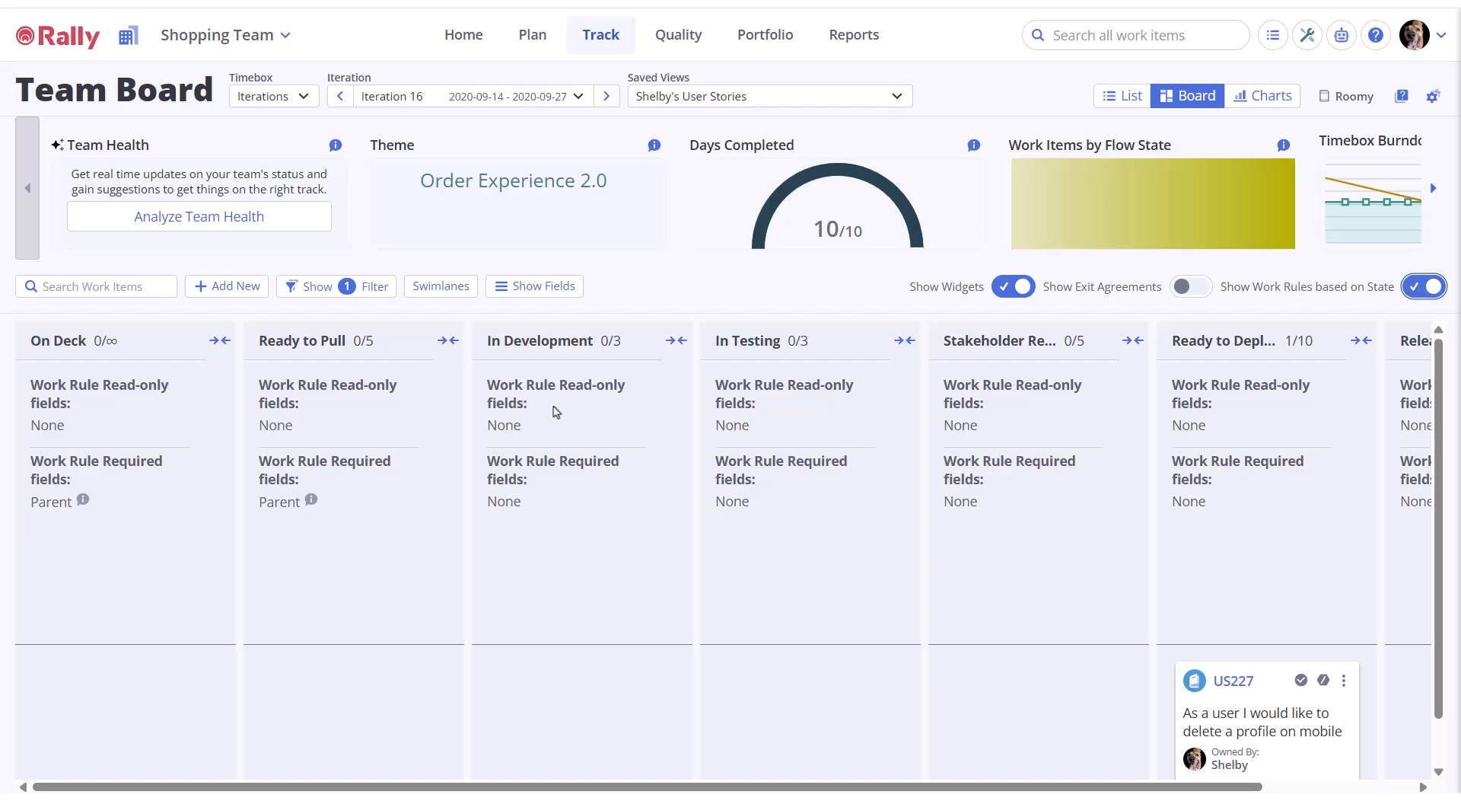
pyautogui.moveTo(85, 503)
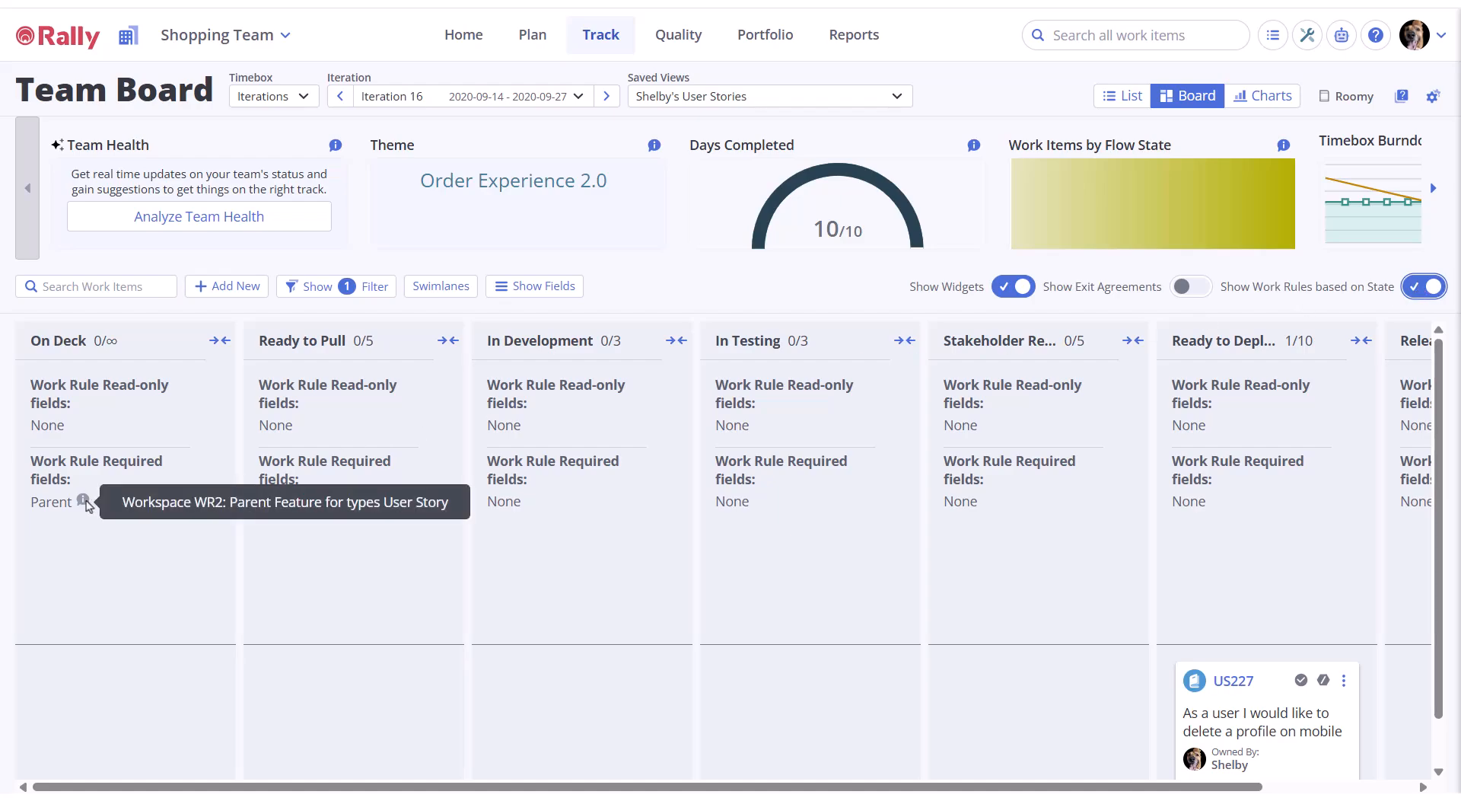